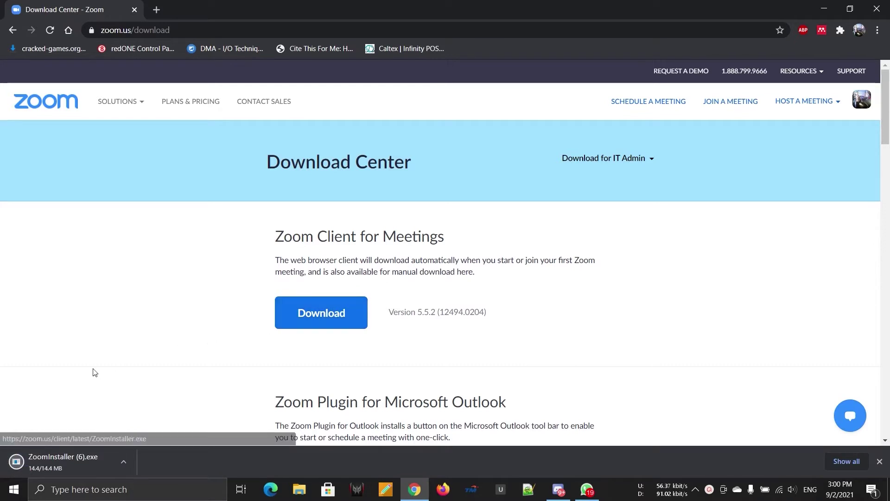
Run the downloaded ZoomInstaller.exe from Chrome's download bar
left_click(50, 466)
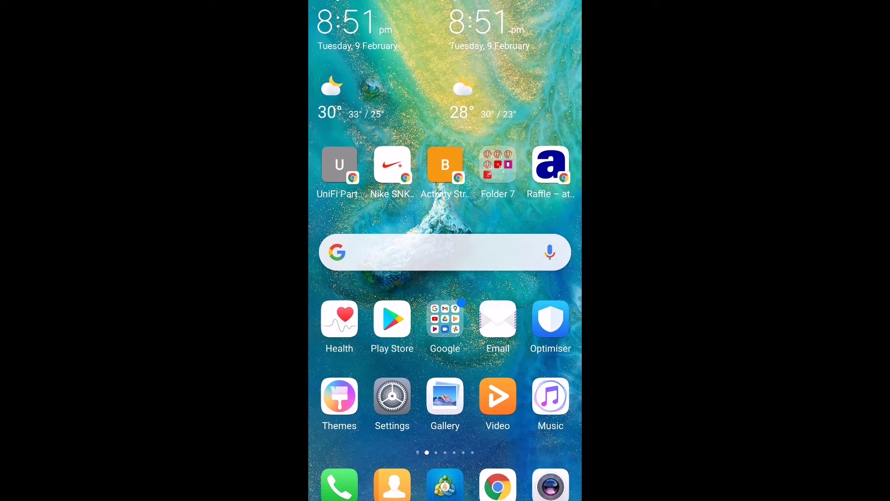
Find ZOOM Cloud Meetings through the recent 'zoom' Play Store search, install it, and launch it
left_click(393, 319)
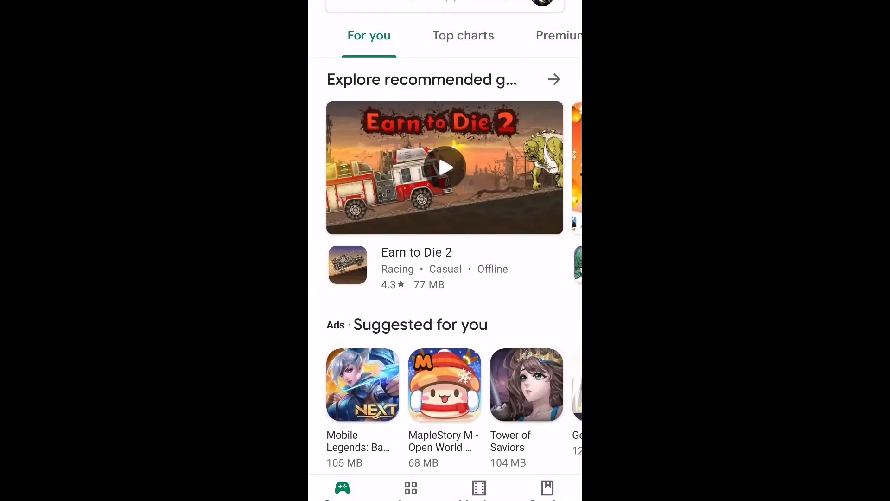
left_click(417, 5)
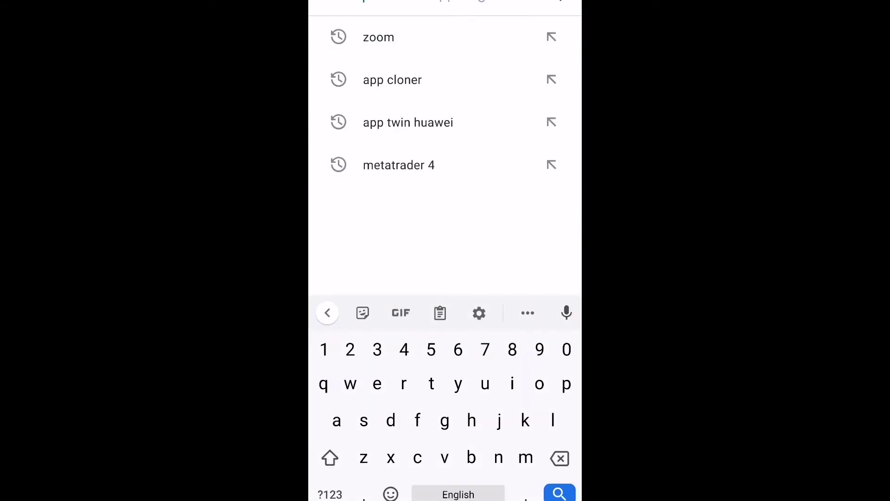
left_click(441, 37)
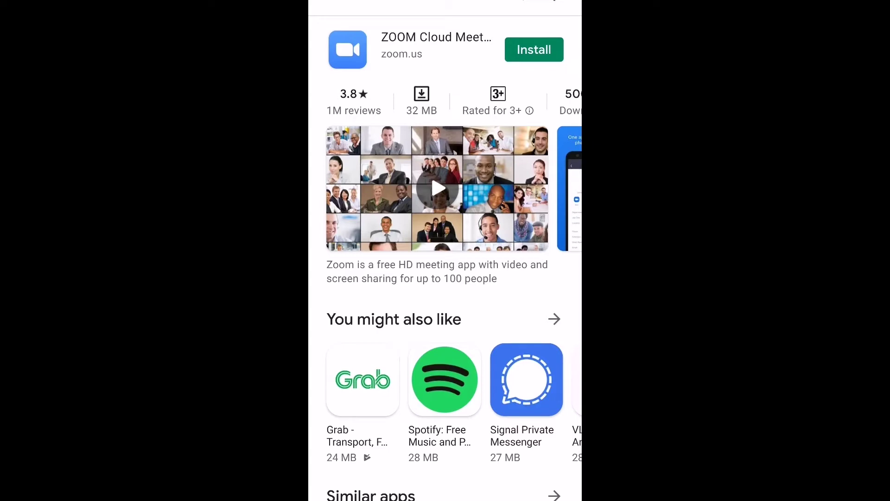
left_click(534, 50)
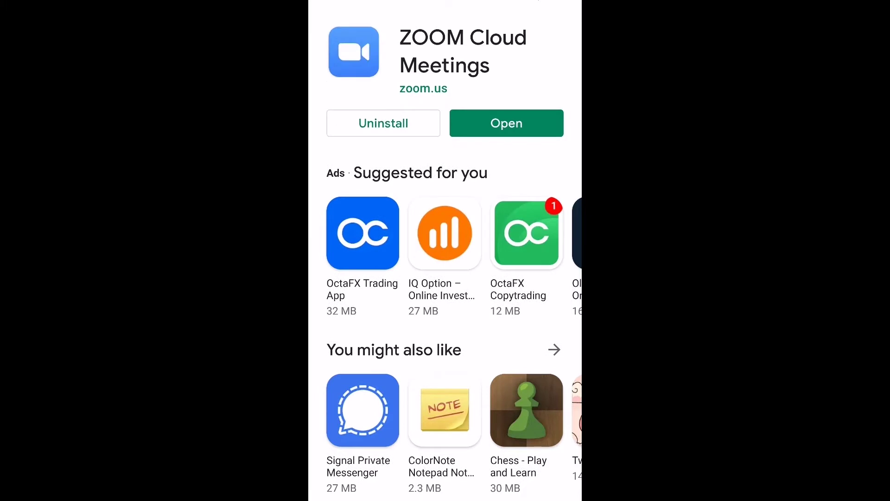
left_click(531, 123)
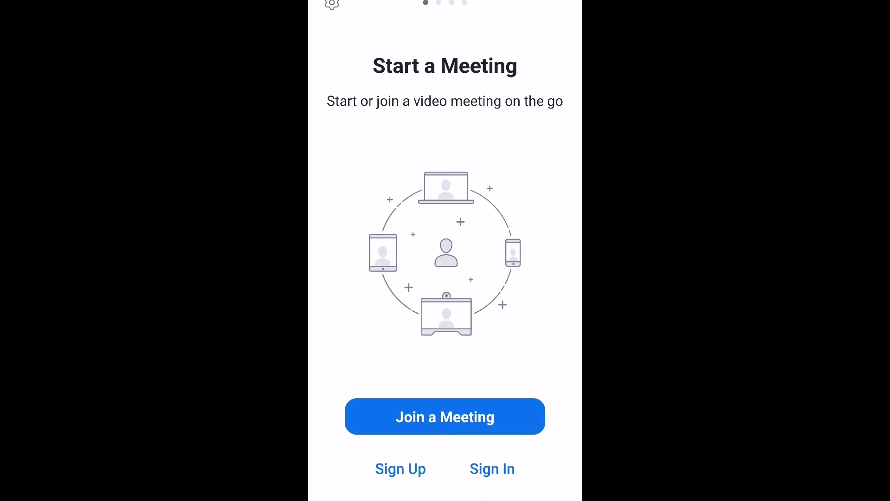
Sign in to the phone Zoom app with Google and return to its Meetings tab
left_click(500, 408)
left_click(493, 468)
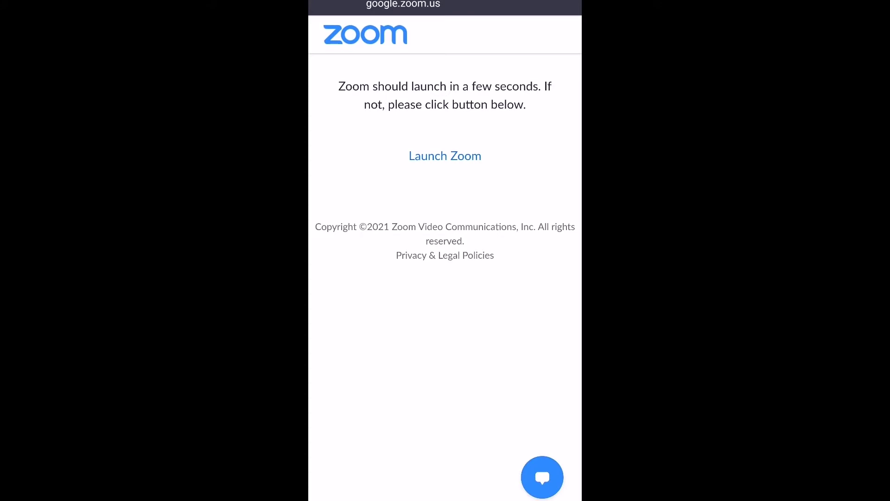
left_click(445, 155)
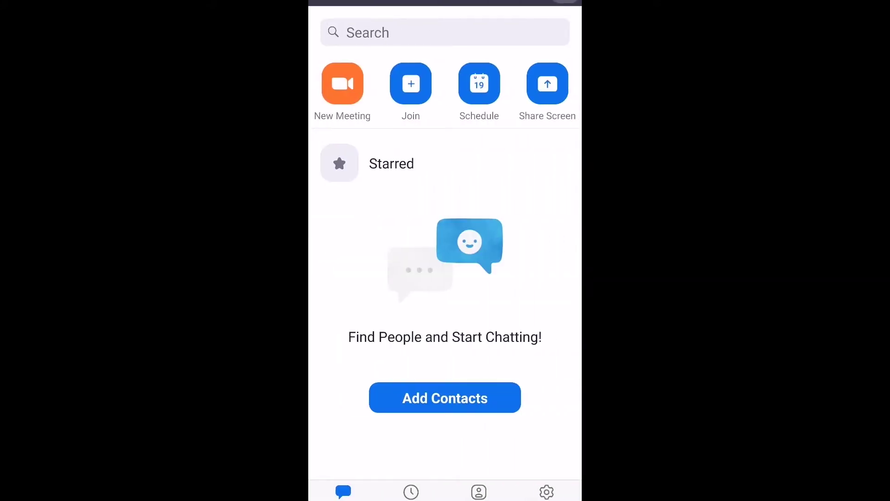
left_click(412, 491)
Enable phone contact syncing on the Contacts tab, skipping the phone number entry
left_click(479, 492)
left_click(445, 221)
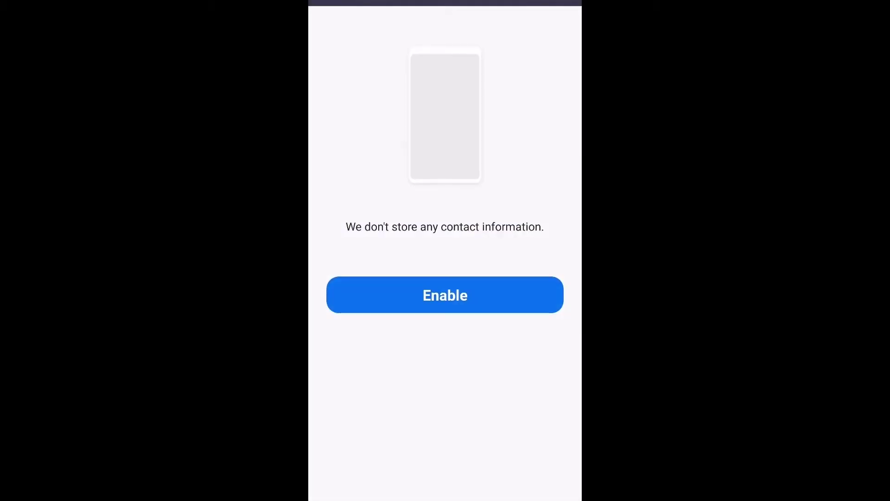
left_click(510, 306)
key("Escape")
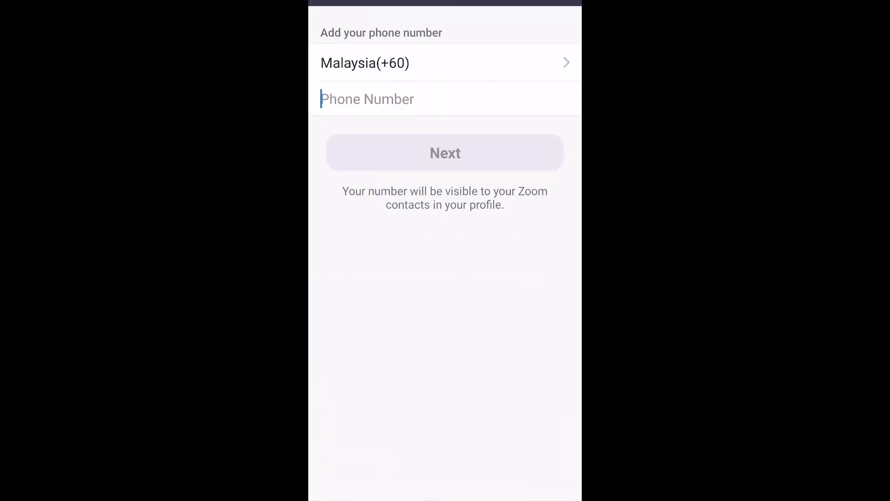
key("Escape")
key("Escape")
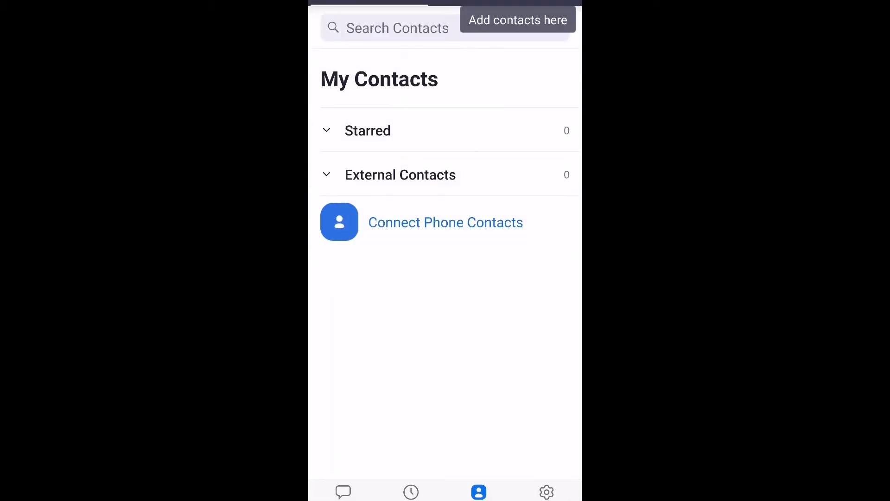
Browse the Settings and Meetings tabs, finishing on Chat
left_click(547, 491)
left_click(436, 491)
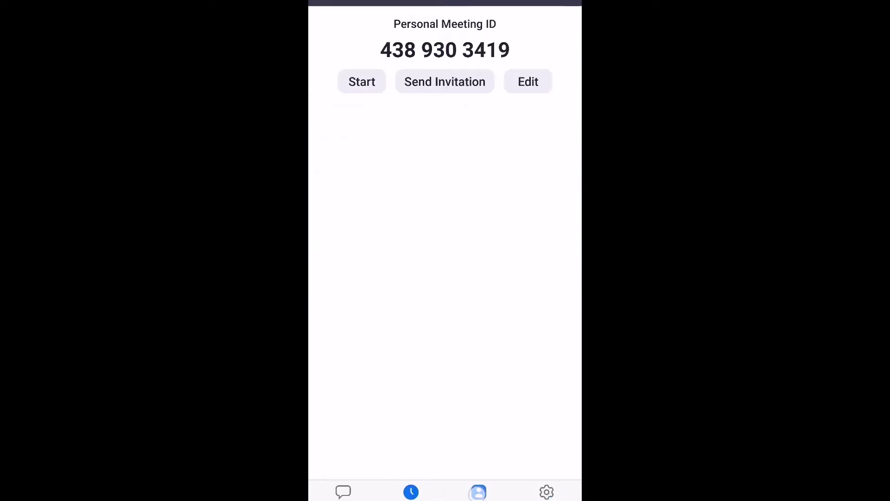
left_click(343, 492)
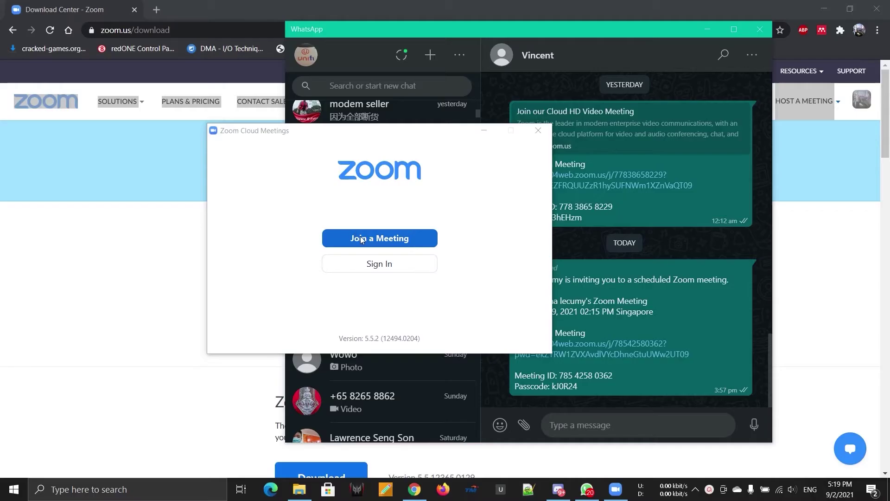
left_click(360, 236)
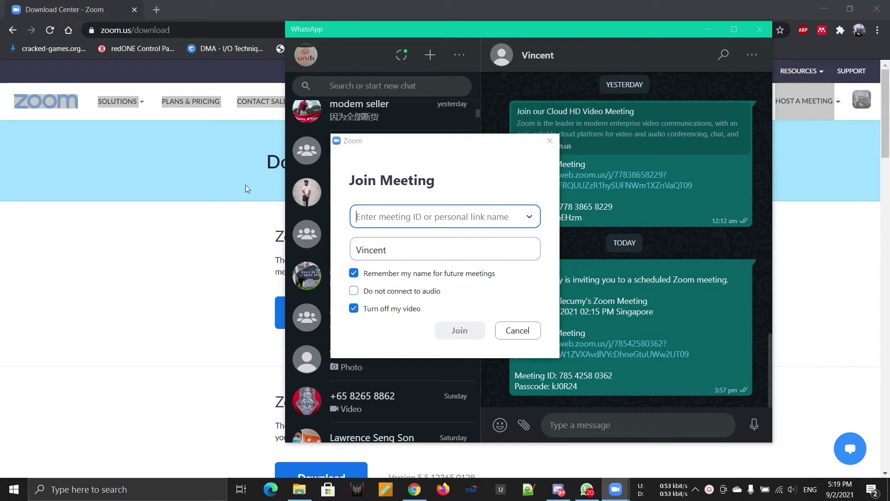
left_click(433, 221)
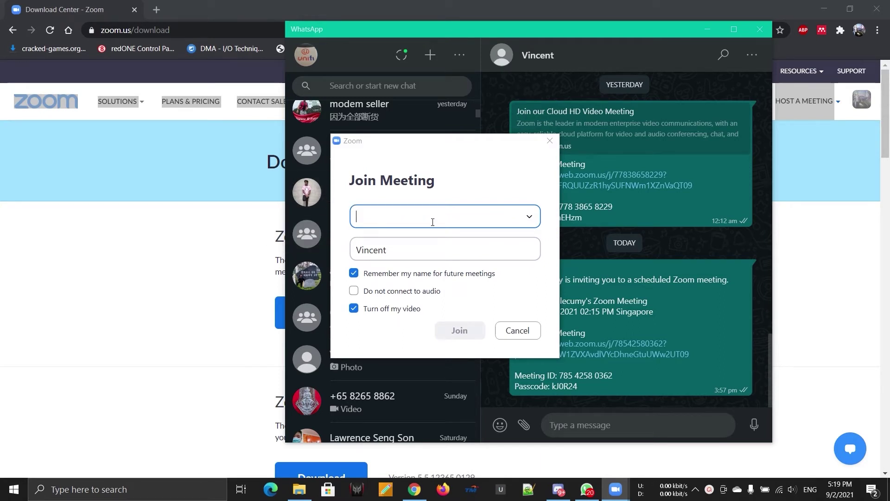
type("8")
key("BackSpace")
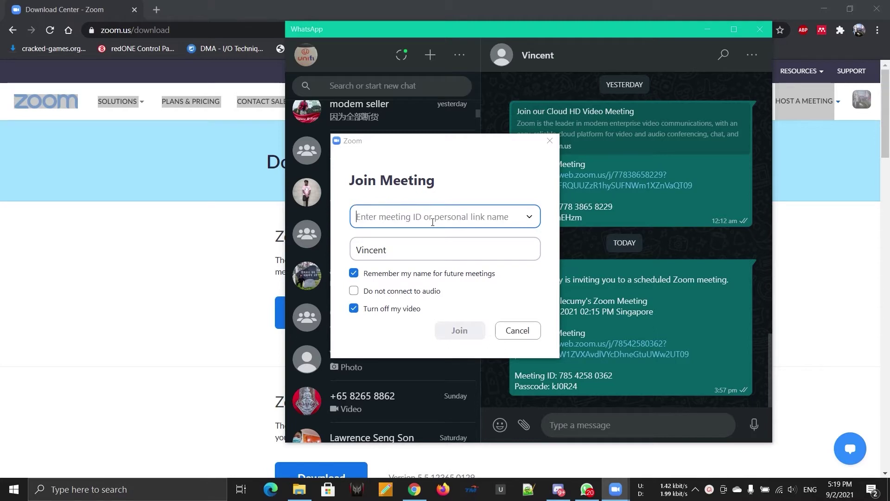
type("785 ")
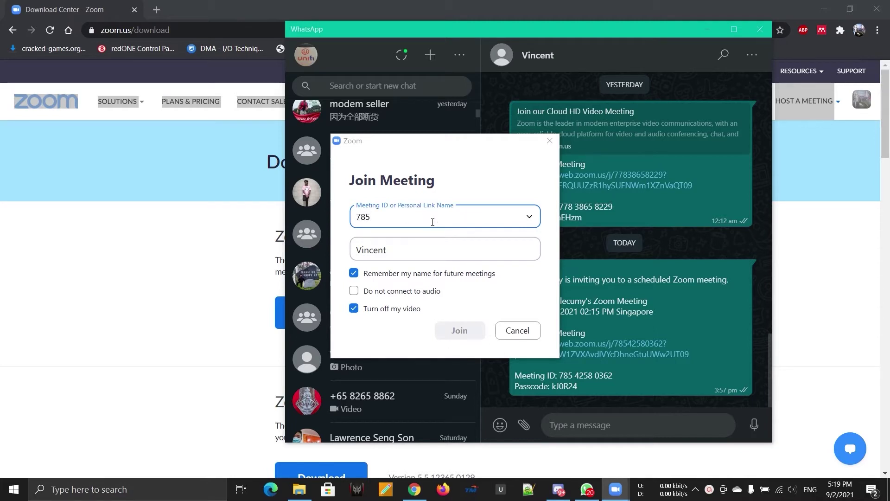
type("4258 0362")
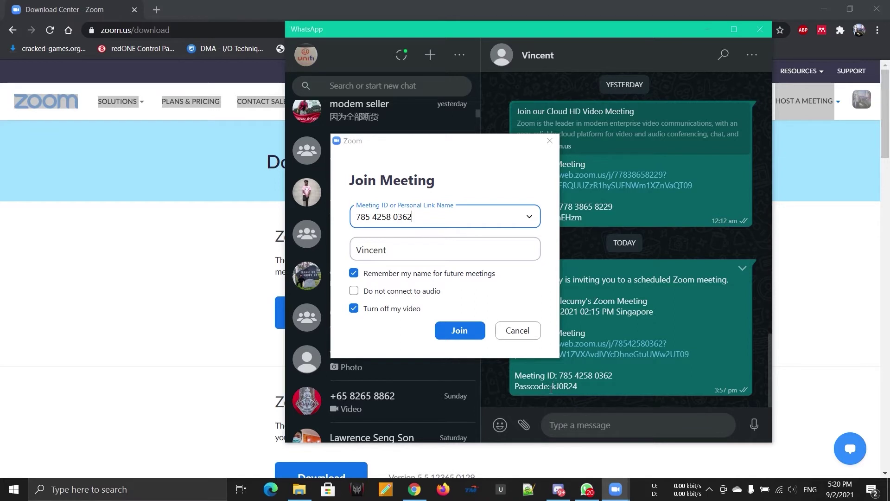
Select the passcode in the WhatsApp invite, then open the invite link
left_click_drag(551, 388, 579, 387)
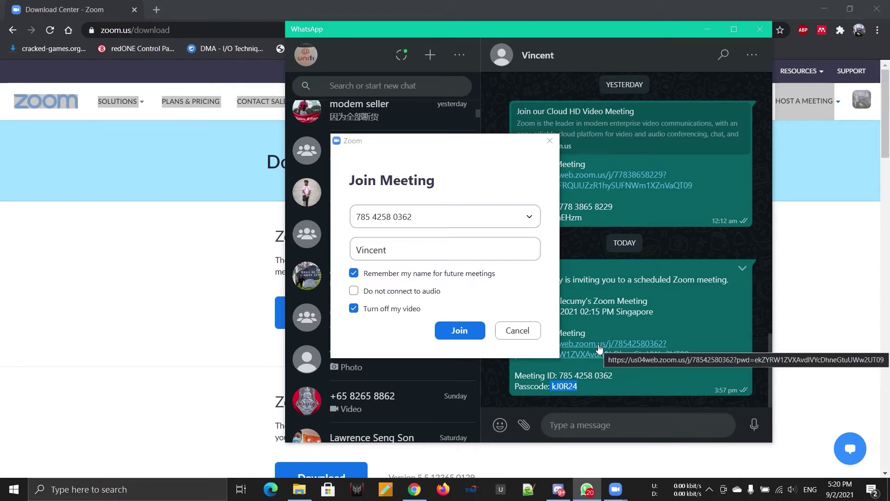
left_click(688, 281)
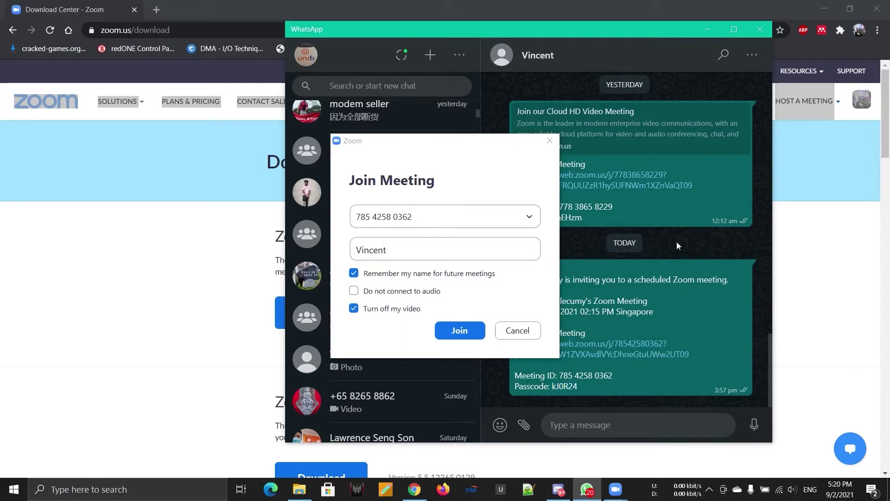
left_click(606, 348)
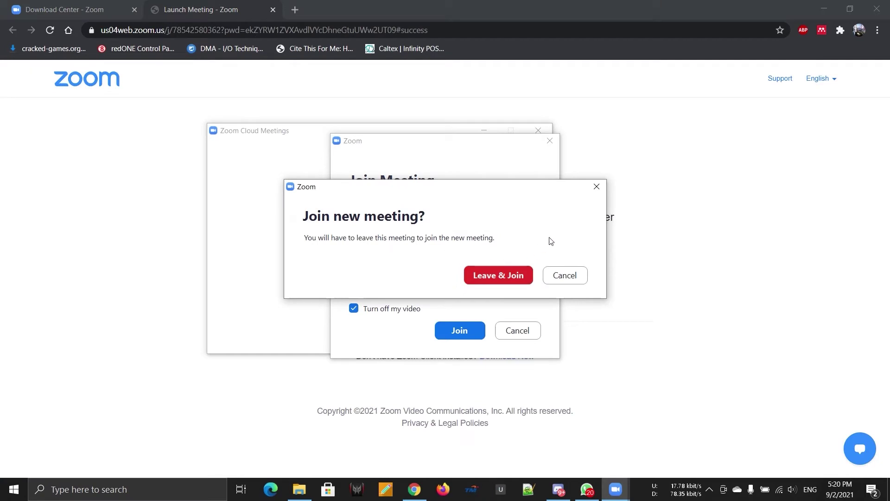
Leave and join the new meeting, close the host-wait window, and reopen Join Meeting beside WhatsApp
left_click(496, 279)
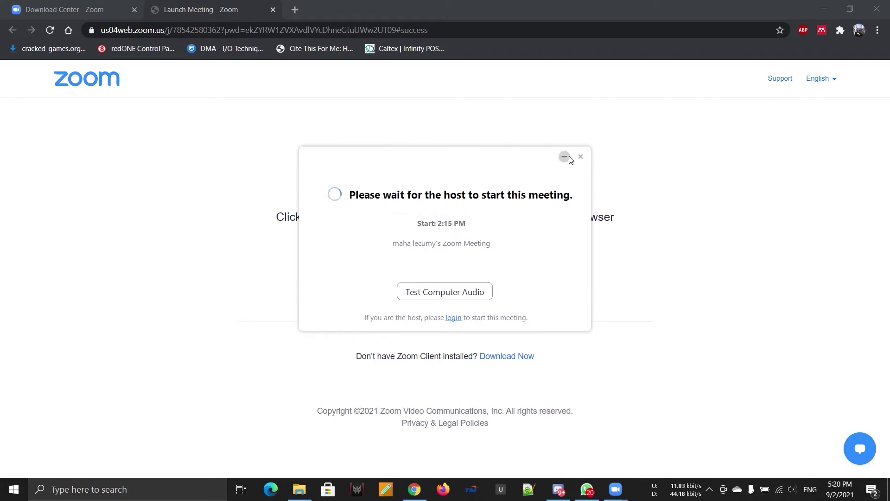
left_click(584, 157)
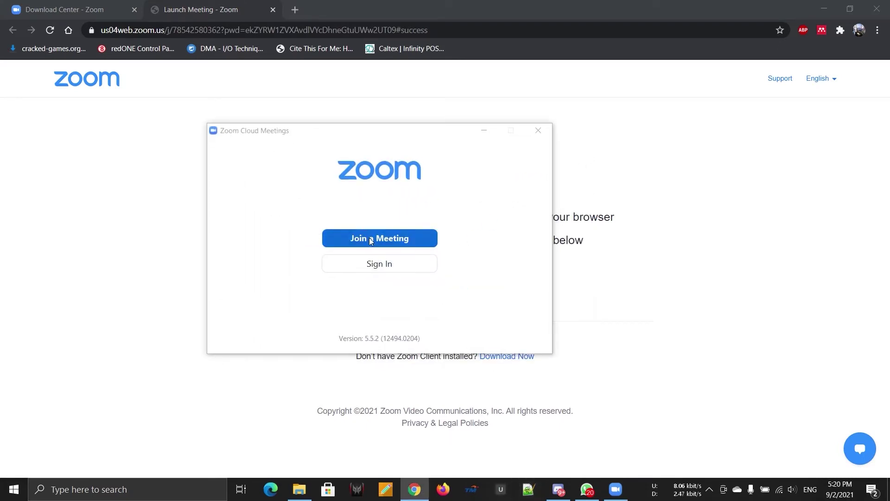
left_click(369, 237)
left_click(587, 489)
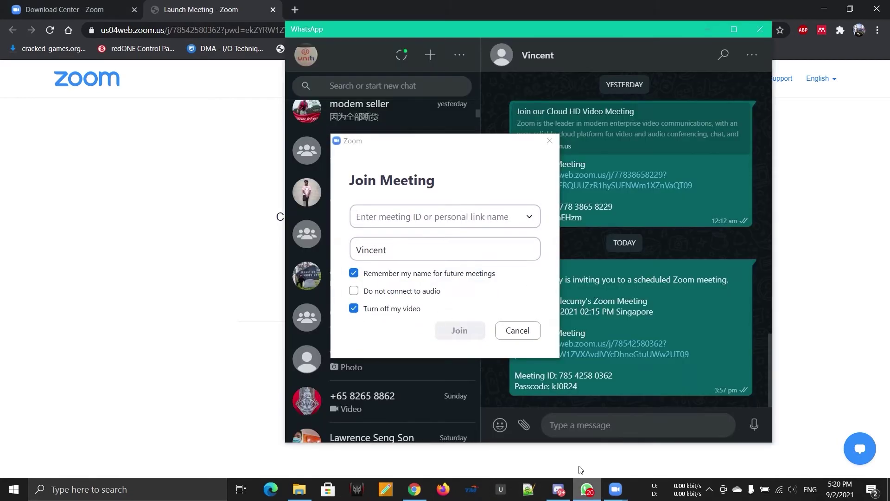
left_click(454, 220)
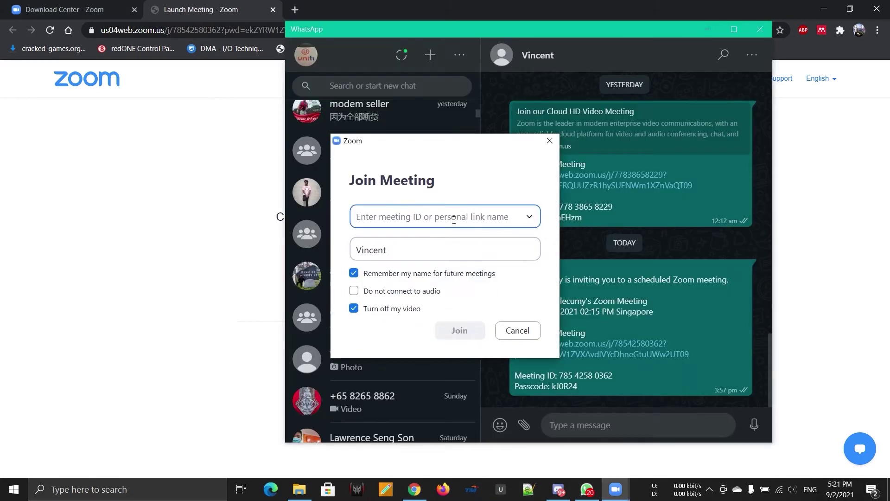
type("785")
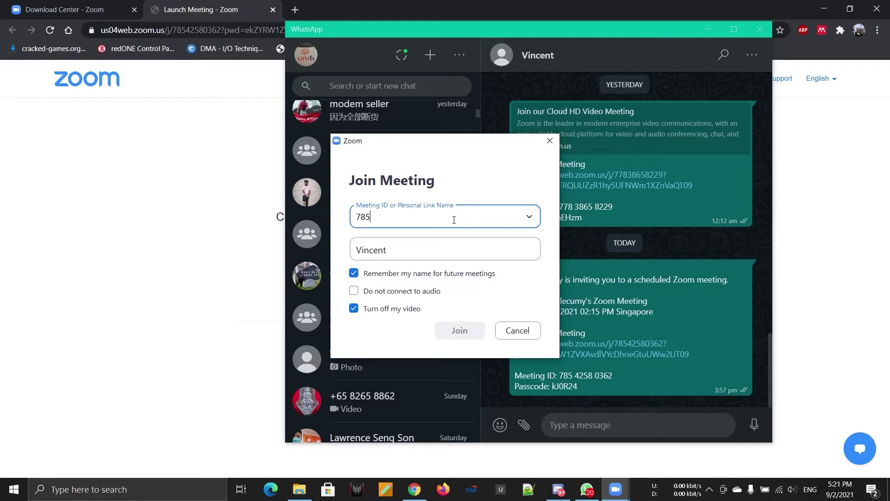
type("4258 0362")
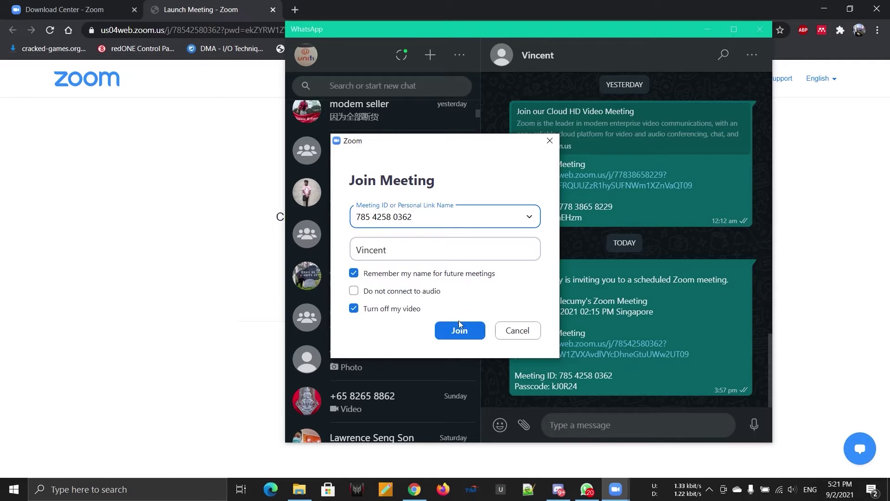
left_click(461, 329)
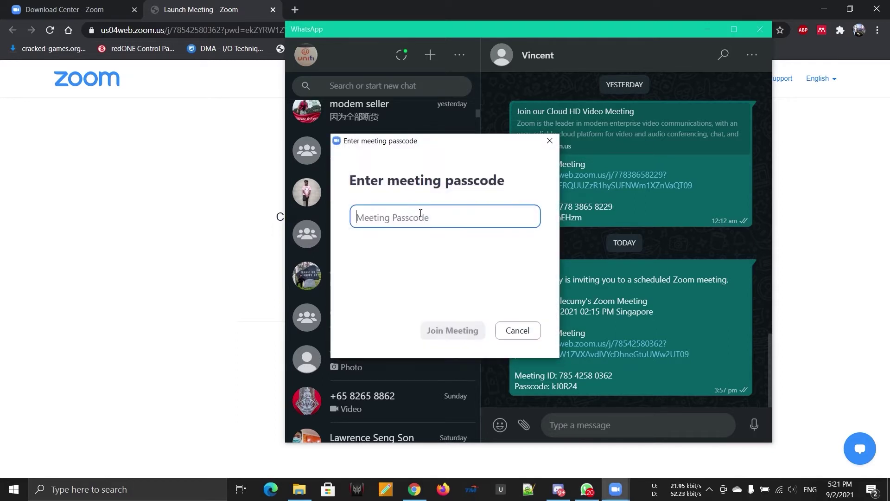
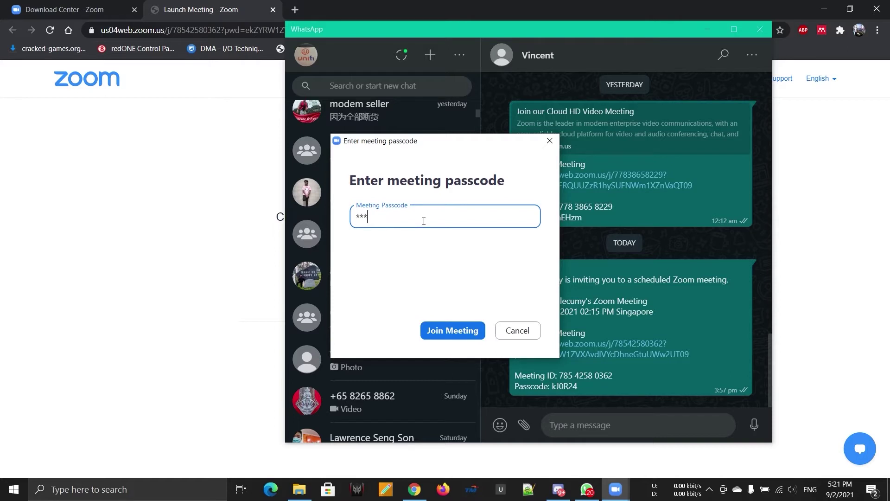
Enter the meeting passcode, then close the waiting-for-host notice
left_click(452, 330)
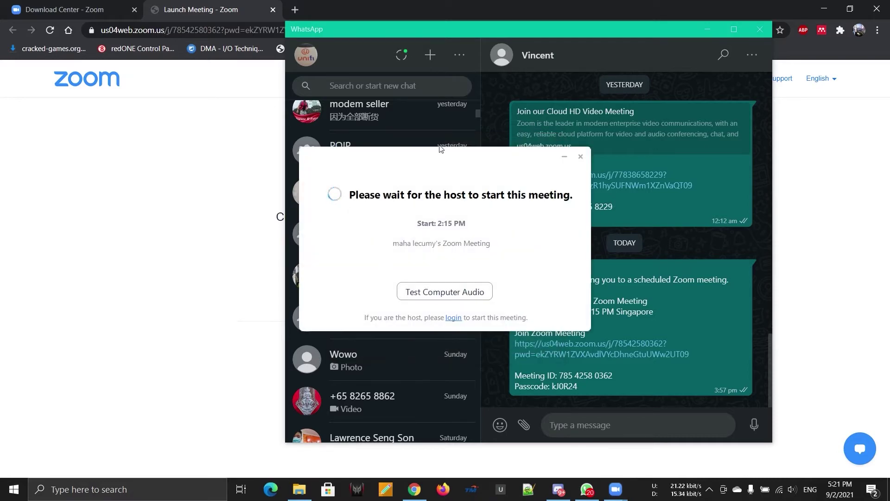
left_click(580, 157)
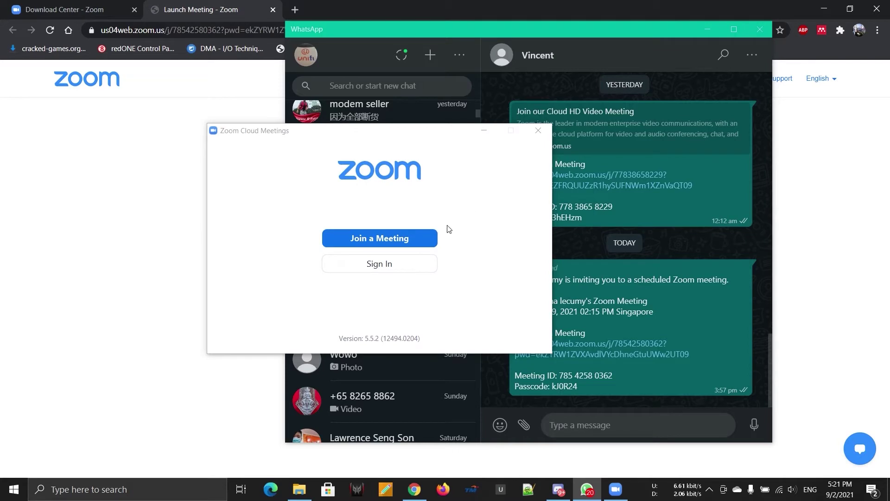
Sign in to Zoom desktop with the first Google account and begin scheduling a meeting
left_click(417, 268)
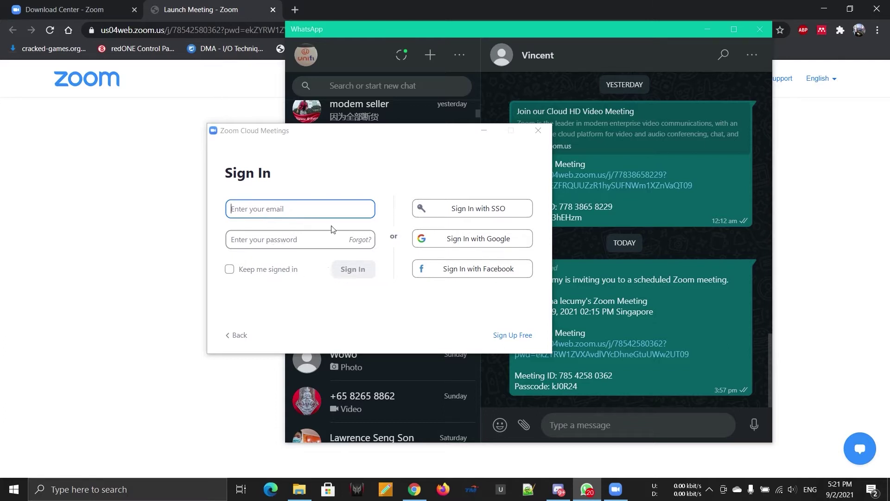
left_click(427, 243)
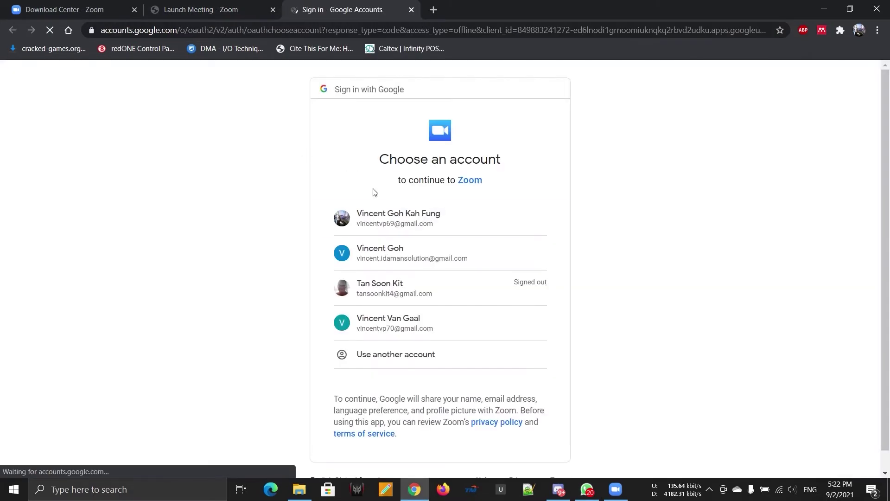
left_click(383, 211)
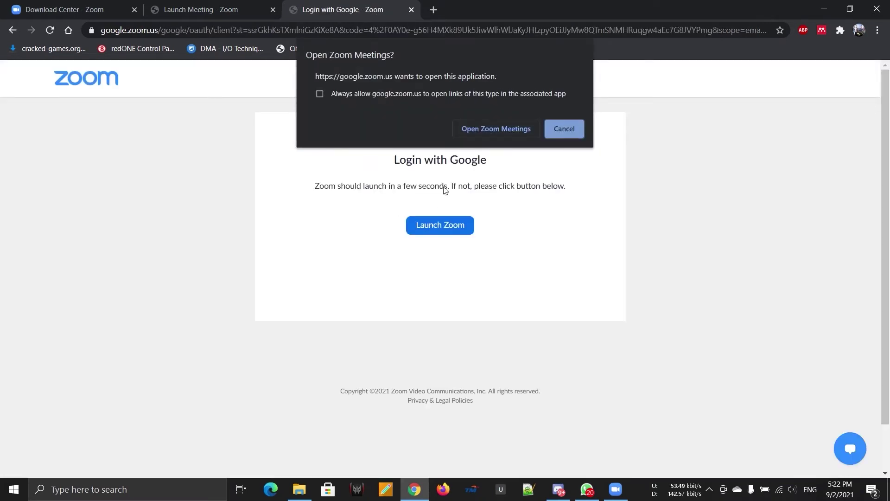
left_click(467, 129)
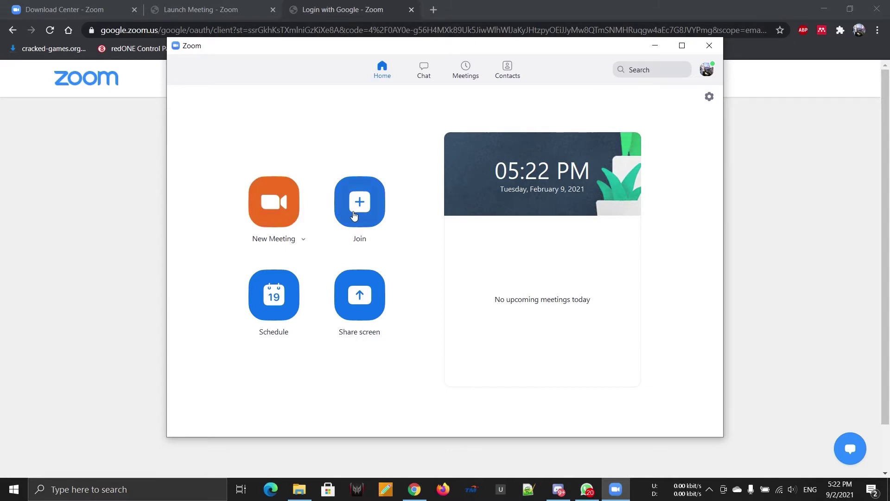
left_click(280, 304)
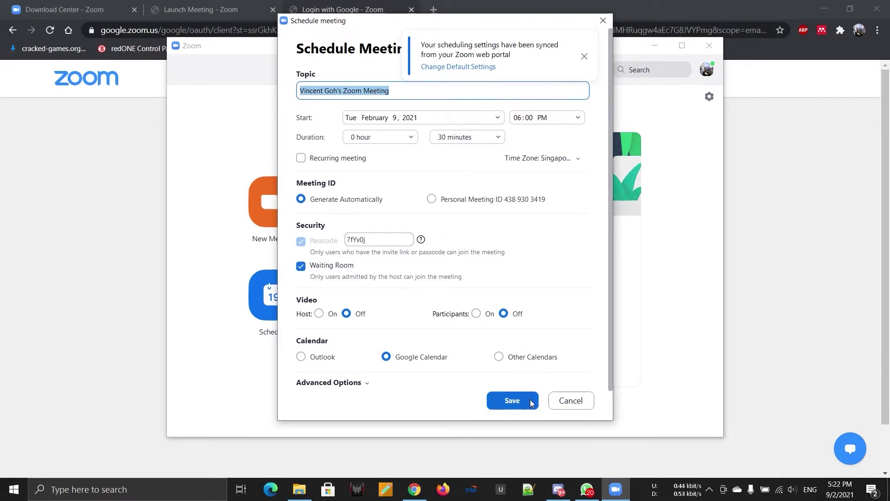
Cancel the Schedule Meeting dialog without saving and open the Join Meeting form
left_click(561, 405)
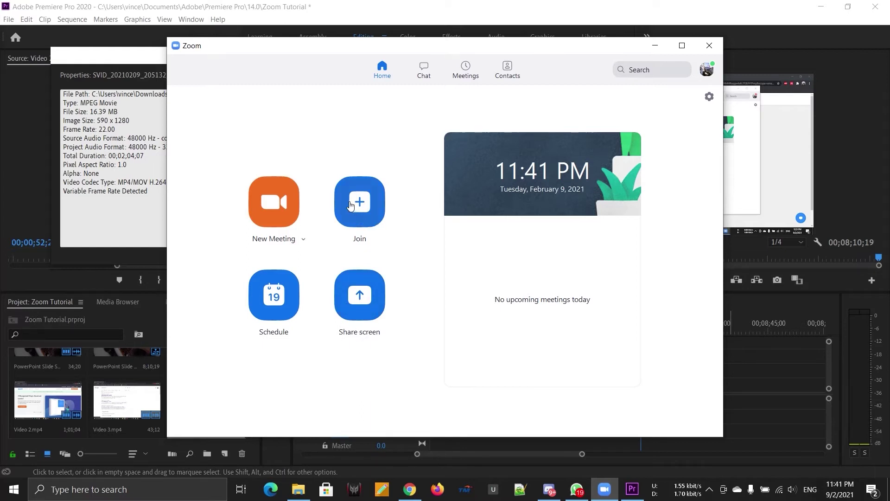
left_click(350, 206)
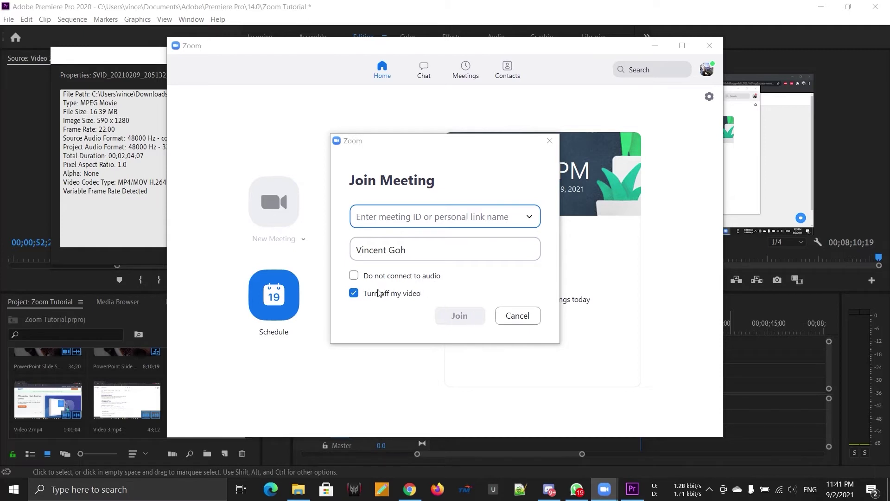
Close the Join Meeting form and start a new instant meeting
left_click(550, 141)
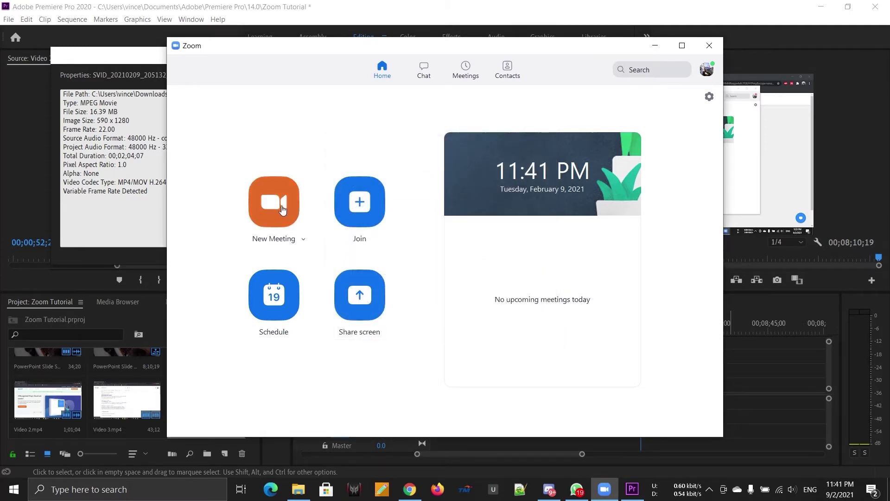
left_click(283, 209)
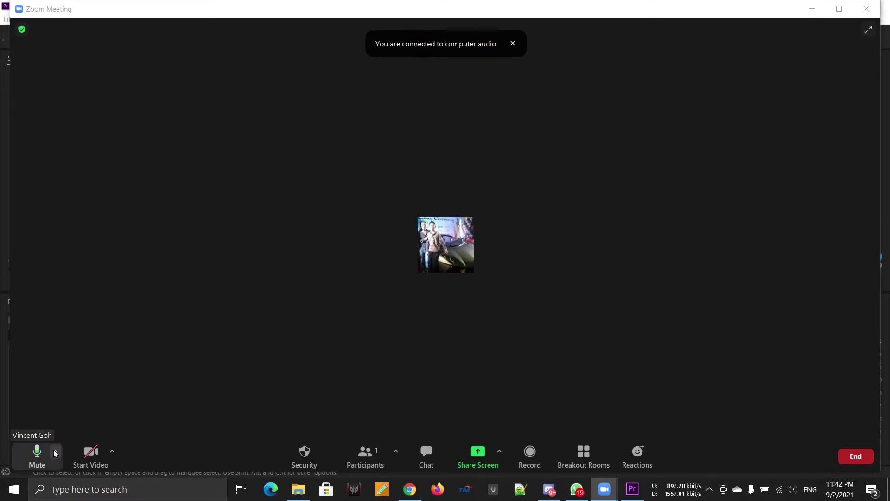
Test mute and video, leaving the mic live with video off, then view camera and audio choices
left_click(39, 455)
left_click(39, 456)
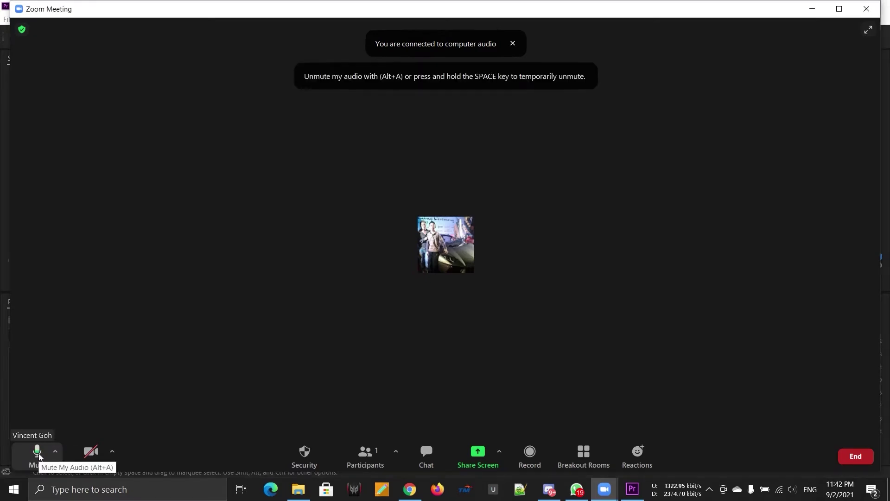
left_click(88, 453)
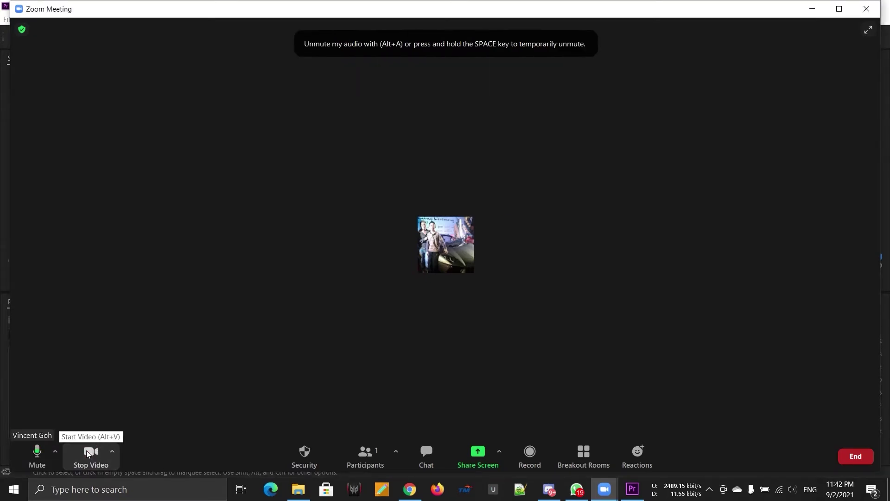
left_click(88, 454)
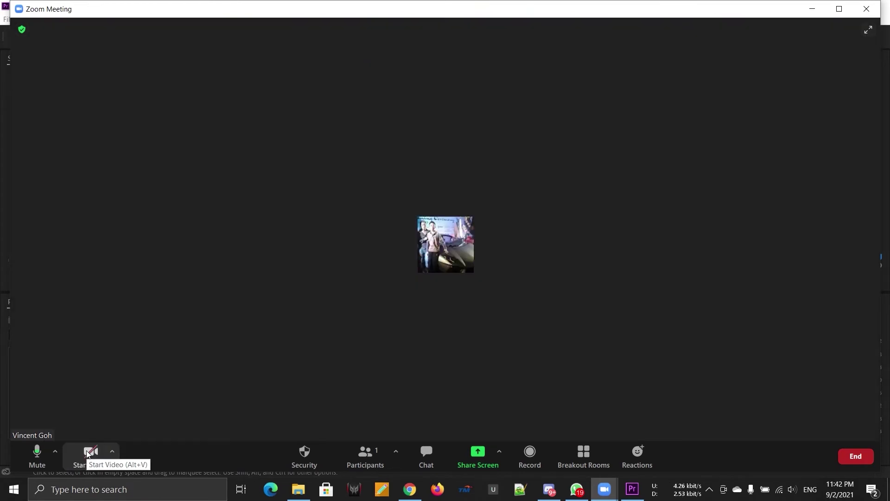
left_click(113, 452)
left_click(55, 457)
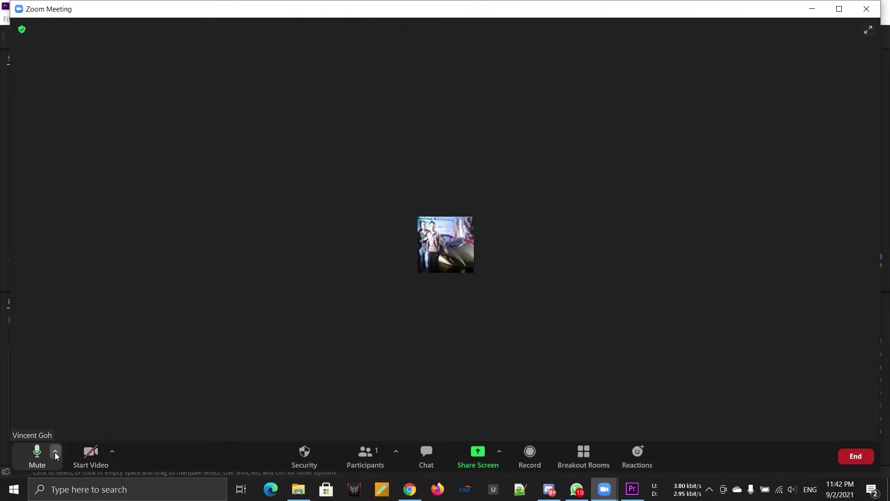
left_click(54, 456)
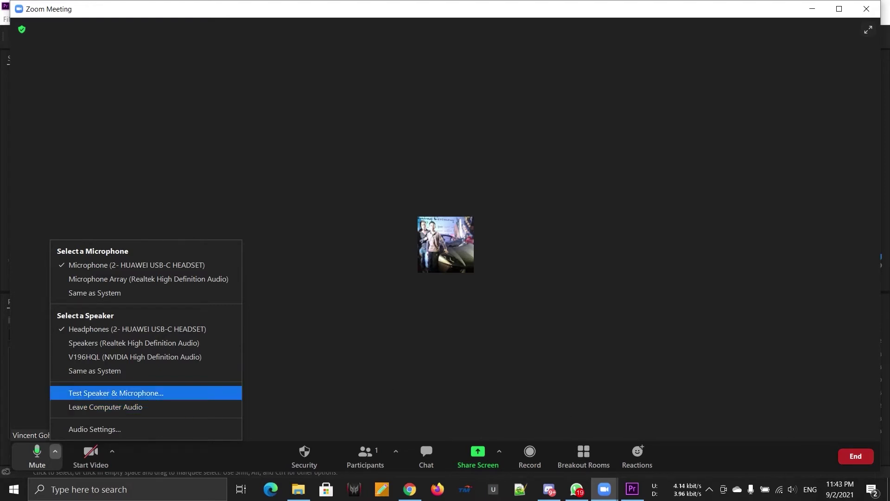
Run the speaker and microphone test, keeping the headphones as the speaker
left_click(73, 398)
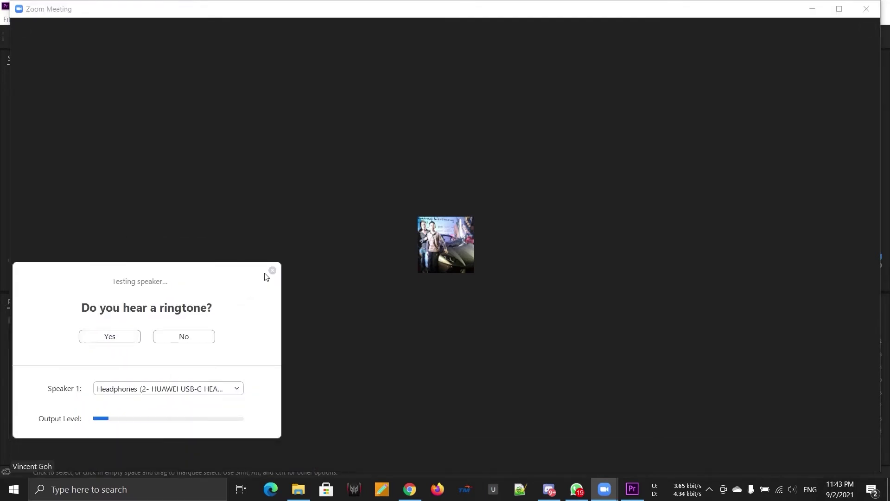
key("alt+Down")
key("Escape")
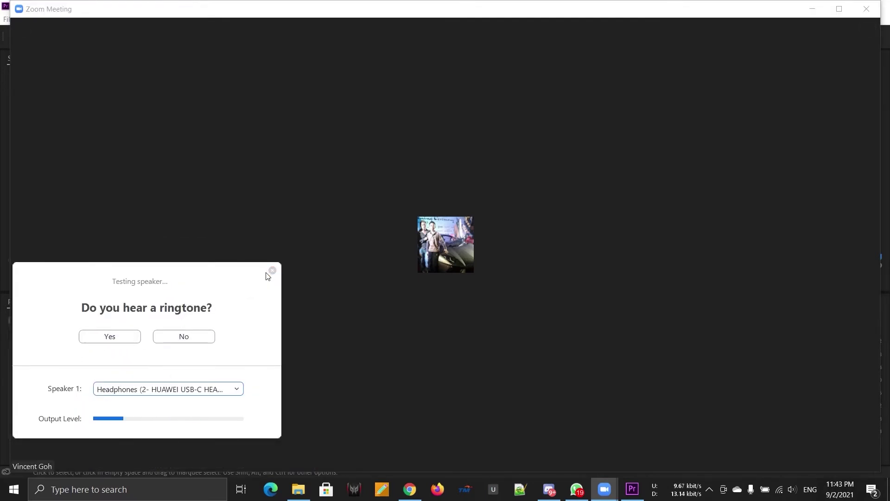
left_click(272, 271)
Review the full audio settings, close them, and bring up the camera choices list
left_click(55, 451)
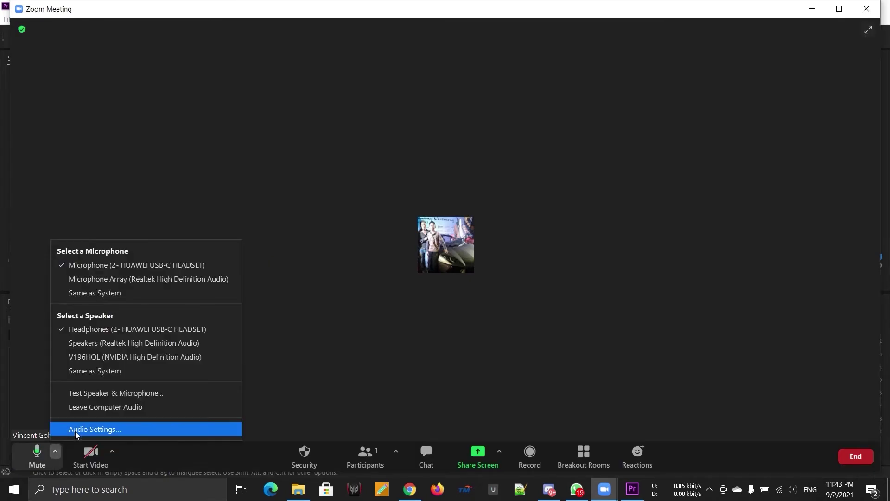
left_click(77, 429)
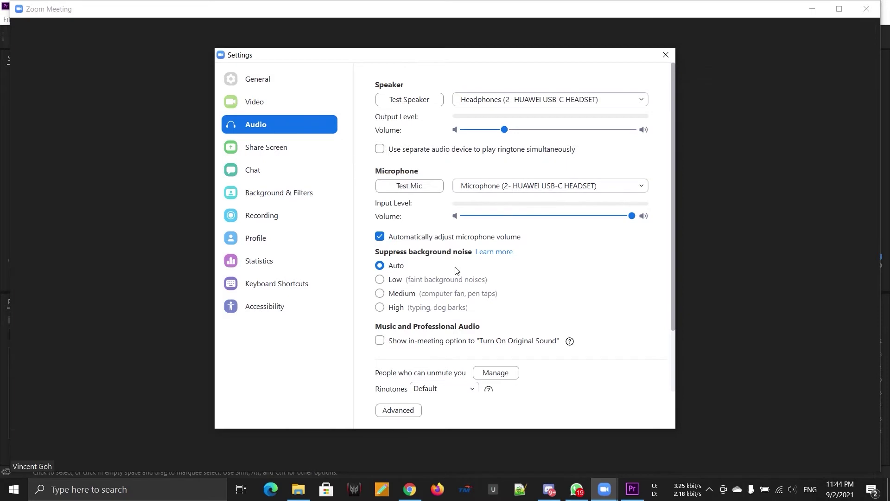
scroll(453, 322, "down", 3)
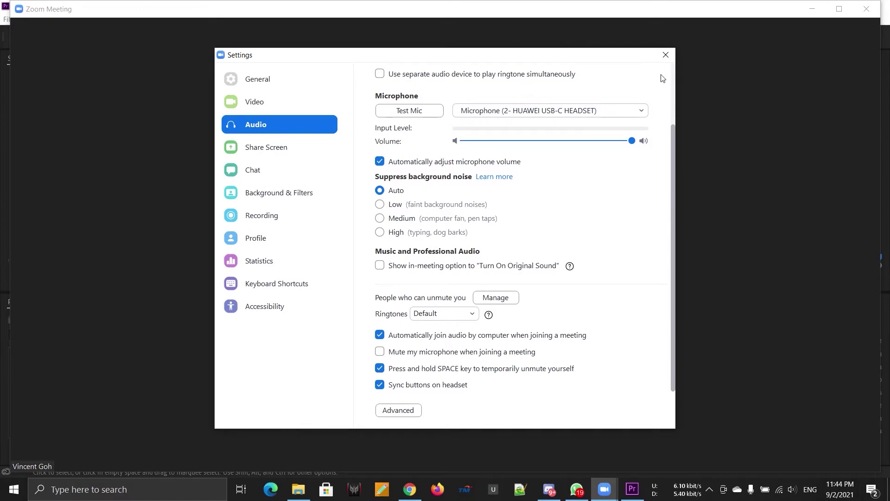
left_click(665, 55)
left_click(113, 451)
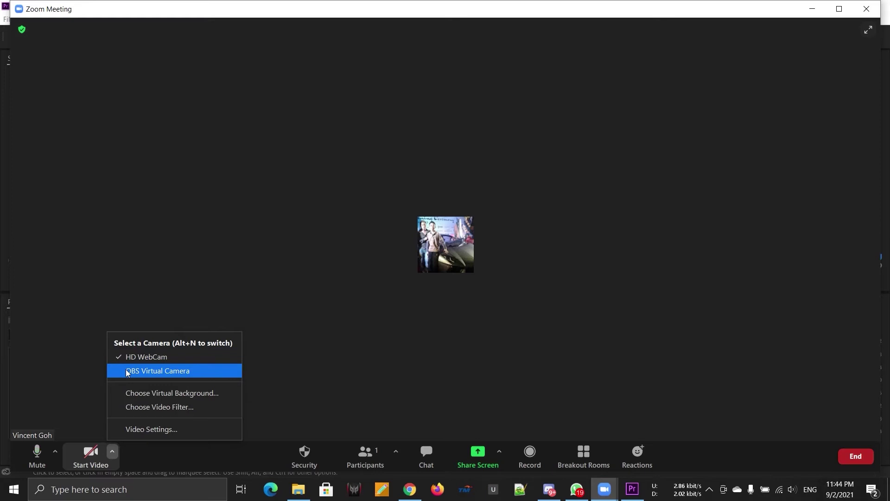
Preview the San Francisco, Grass, Beach and Earth virtual backgrounds, then try blur
left_click(132, 395)
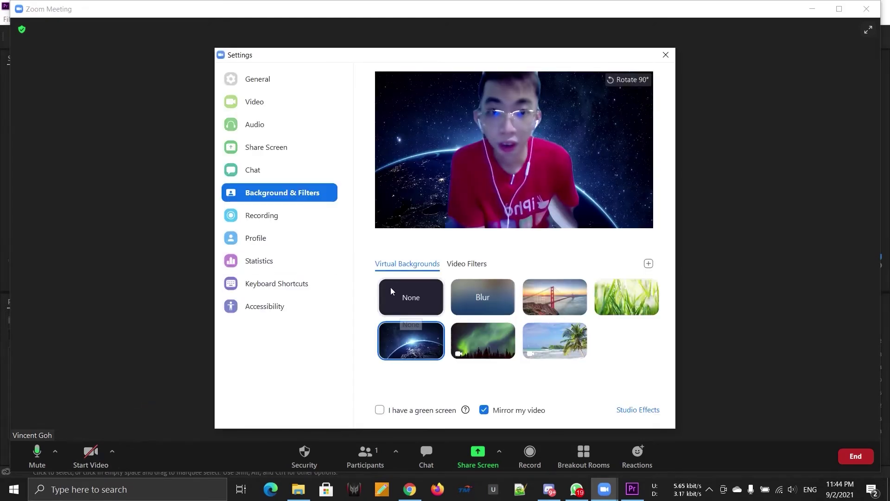
left_click(544, 299)
left_click(609, 301)
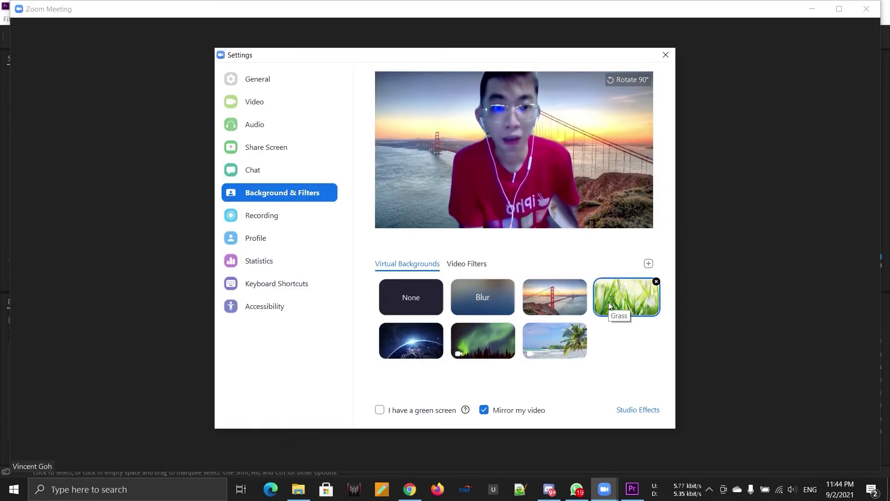
left_click(562, 334)
left_click(415, 342)
left_click(411, 300)
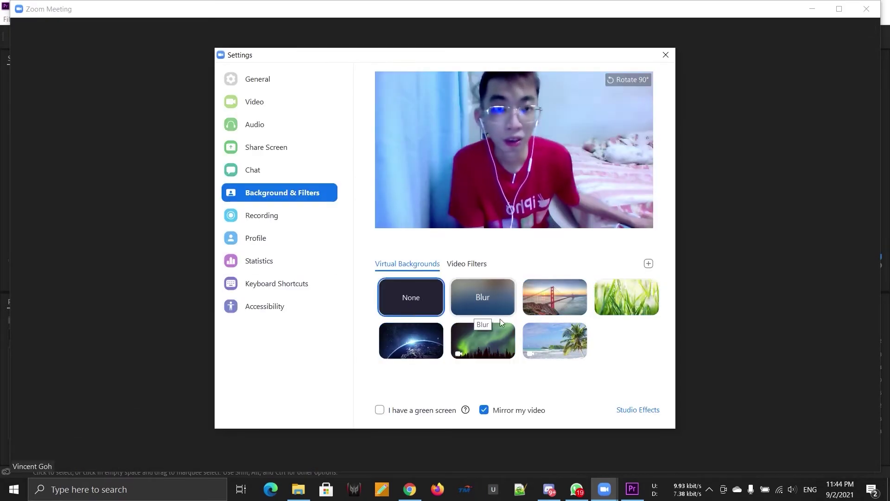
left_click(466, 290)
Settle on the Grass virtual background after retrying San Francisco and Beach, and close Settings
left_click(439, 307)
left_click(533, 293)
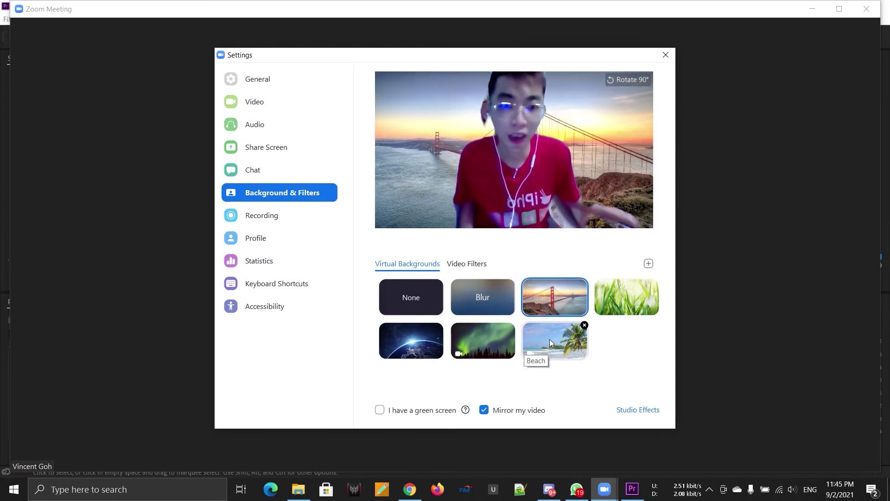
left_click(559, 329)
left_click(622, 286)
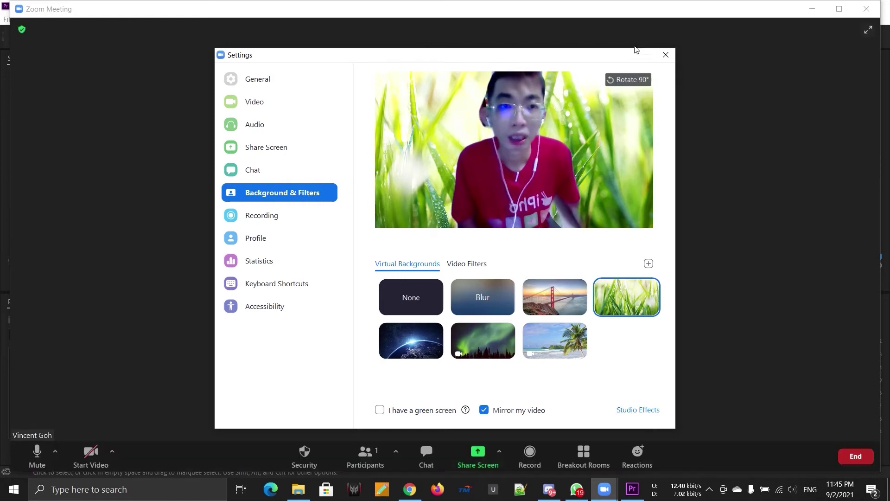
left_click(666, 55)
left_click(112, 451)
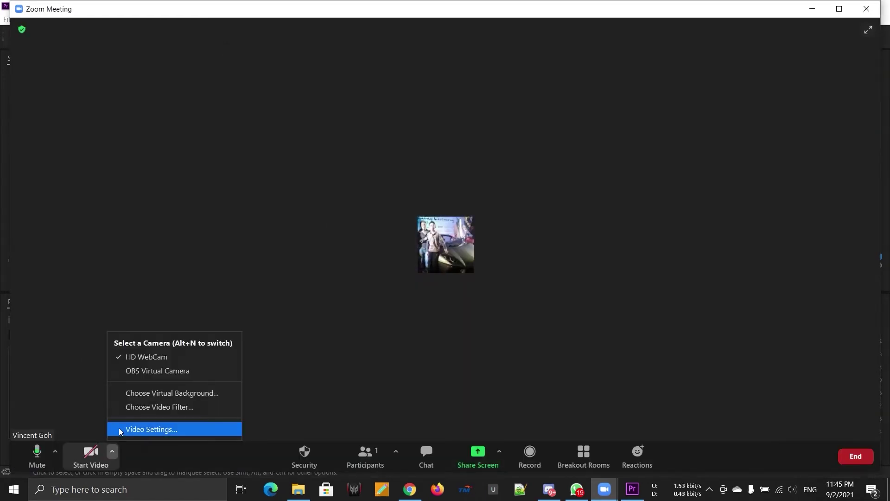
Preview video filters on the camera, including Noir, Cream, Sepia and pink tint
left_click(180, 407)
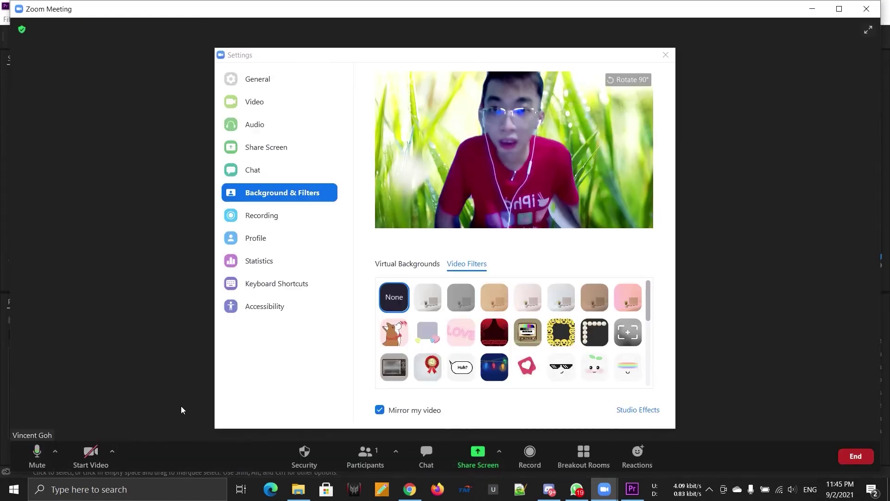
left_click(428, 297)
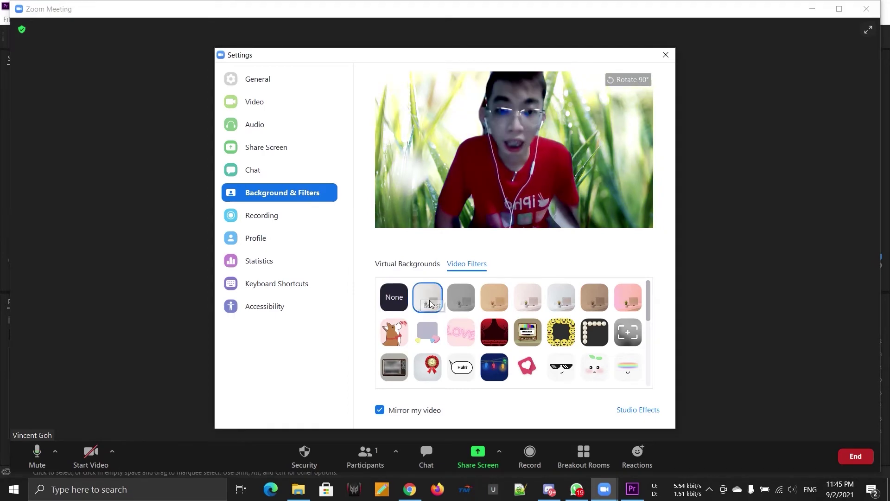
left_click(463, 305)
left_click(506, 304)
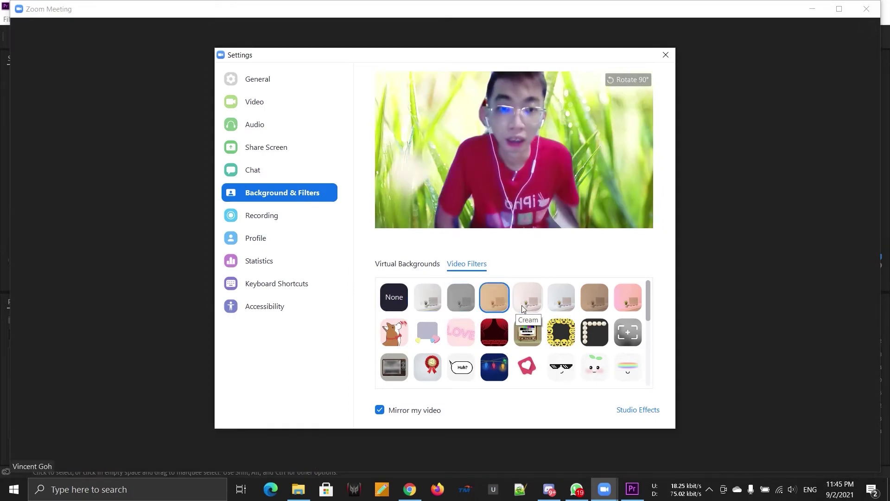
left_click(522, 305)
left_click(551, 307)
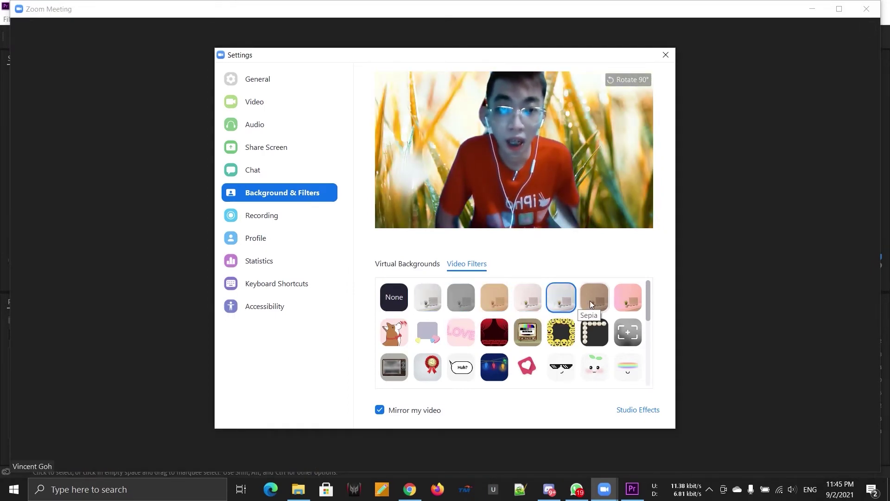
left_click(591, 300)
left_click(632, 302)
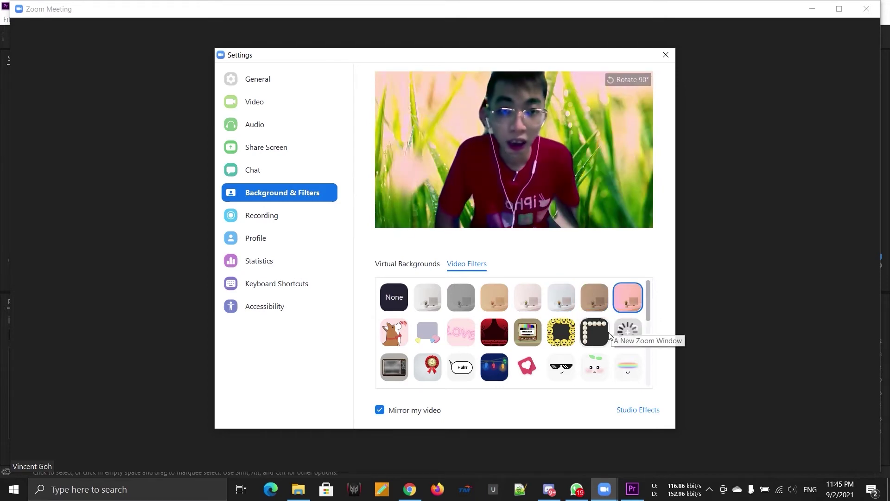
Try the vintage TV frame, settle on the corgi filter, and close Settings
left_click(538, 337)
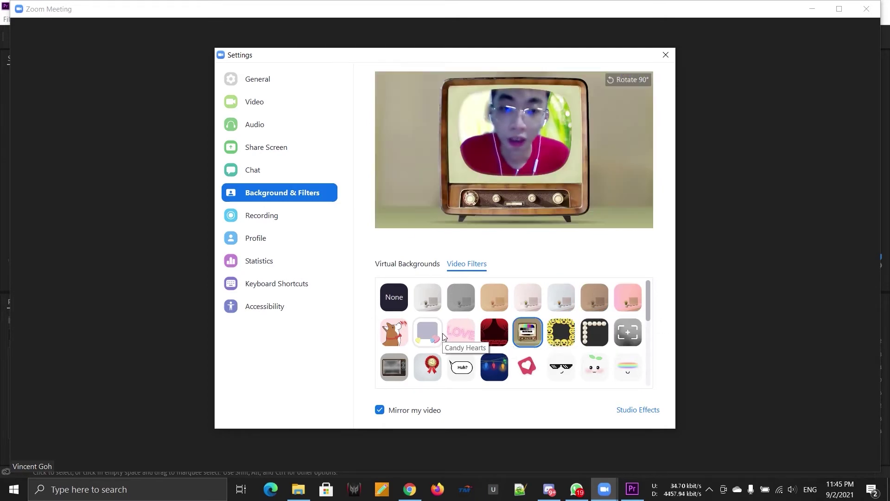
left_click(400, 335)
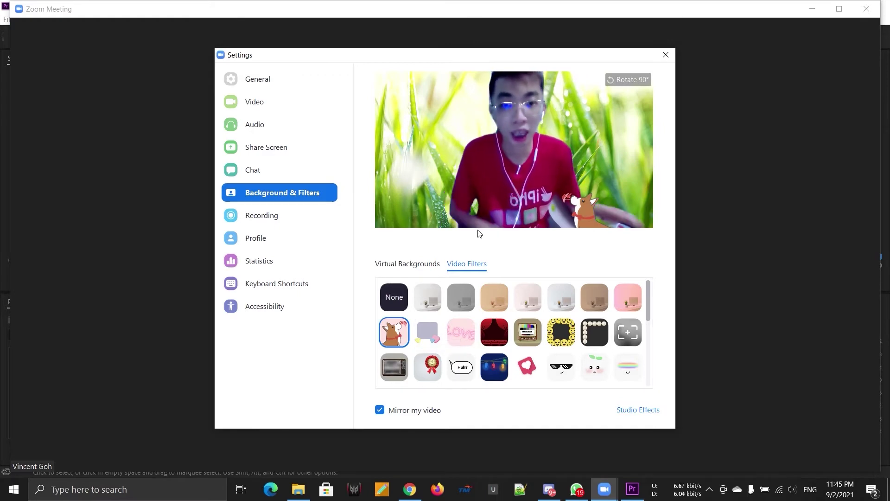
scroll(524, 315, "down", 10)
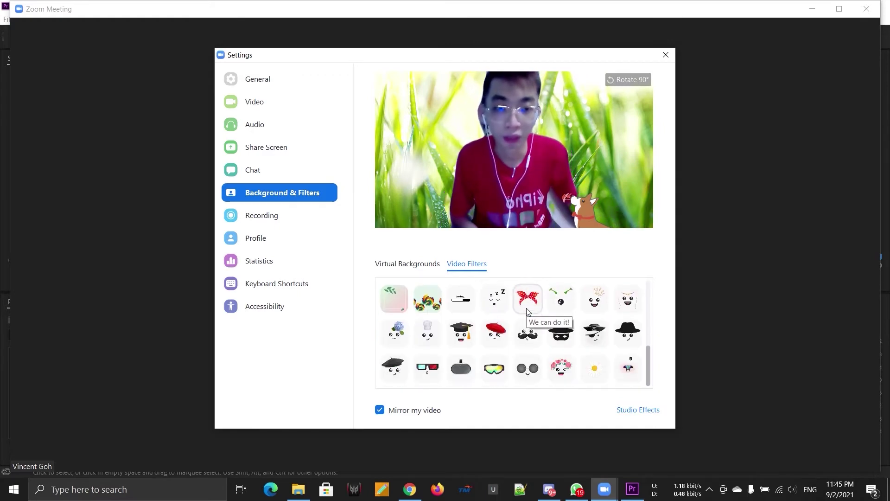
scroll(517, 344, "up", 7)
scroll(515, 351, "up", 3)
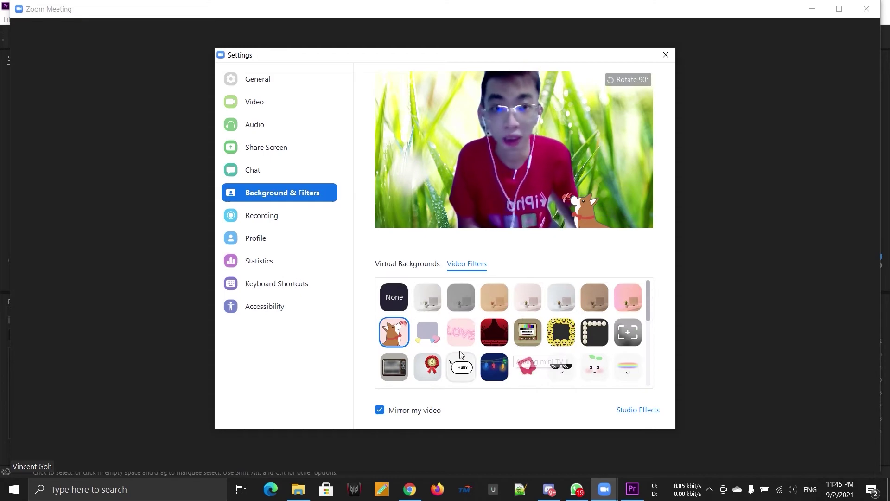
left_click(666, 54)
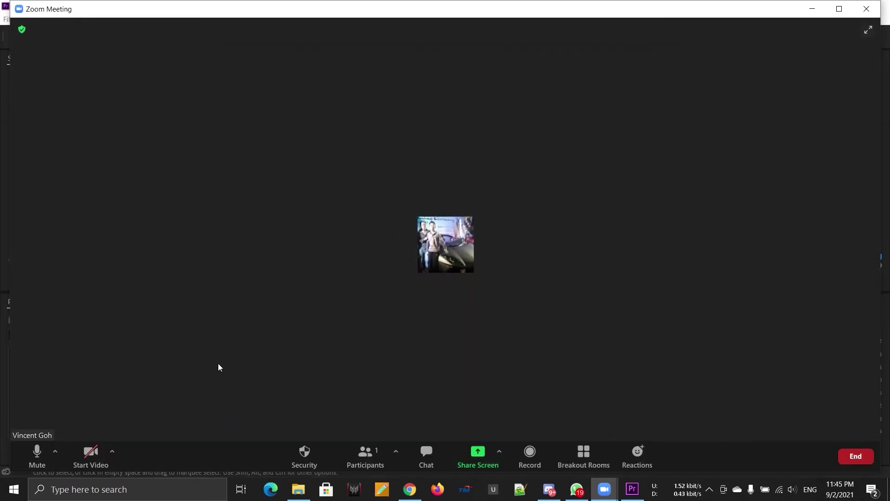
left_click(114, 450)
left_click(132, 431)
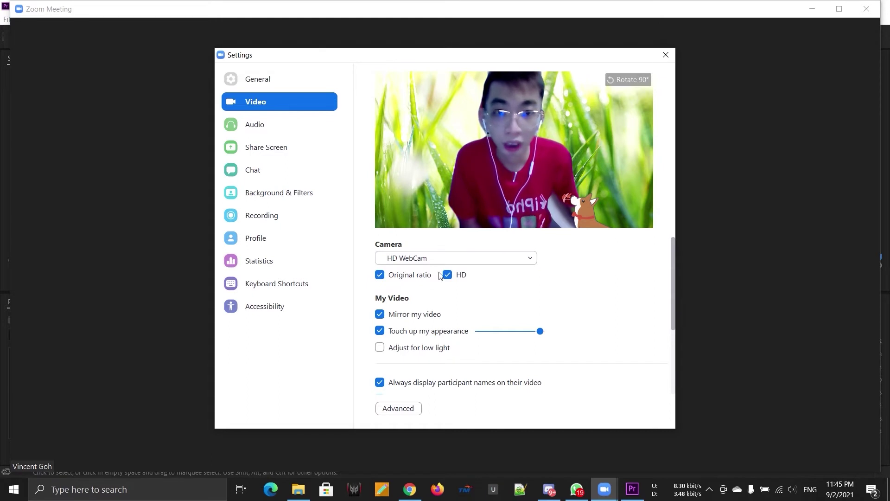
scroll(417, 297, "down", 1)
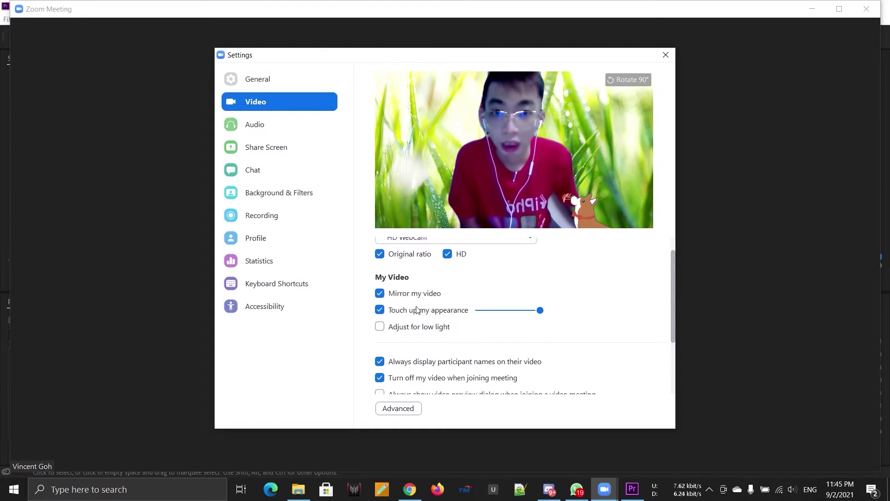
left_click(380, 294)
left_click(380, 294)
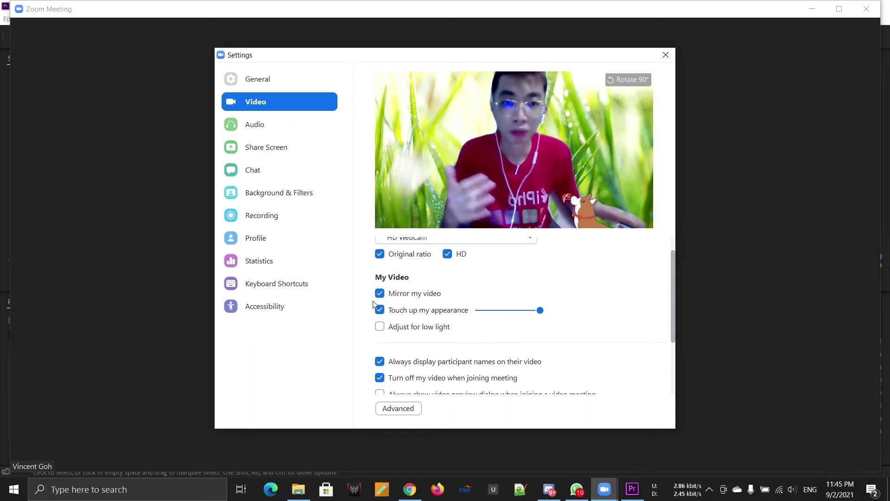
left_click(386, 296)
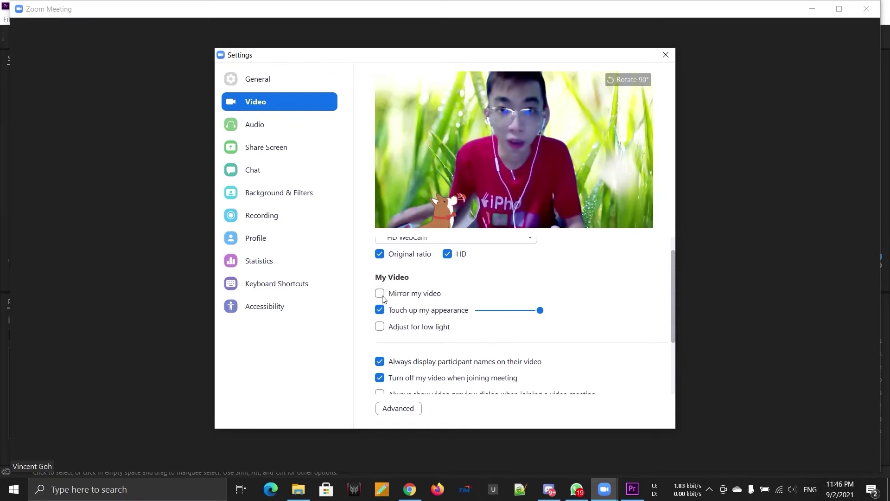
left_click(383, 299)
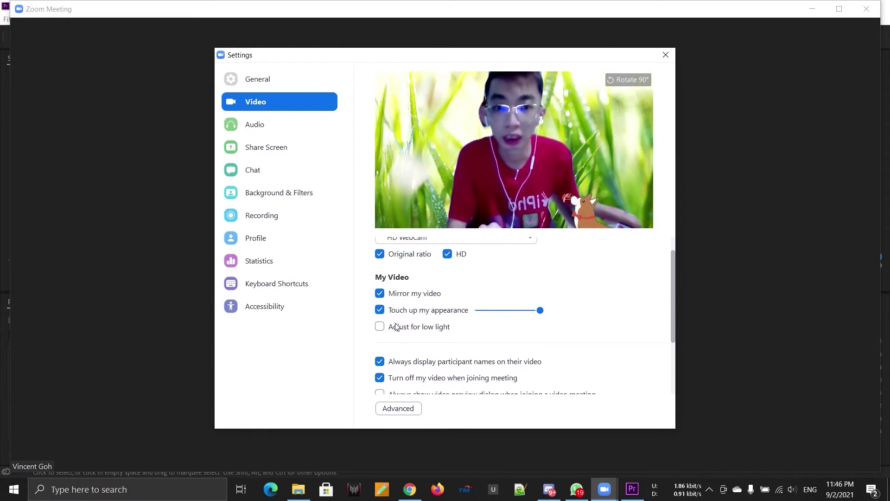
scroll(411, 336, "down", 1)
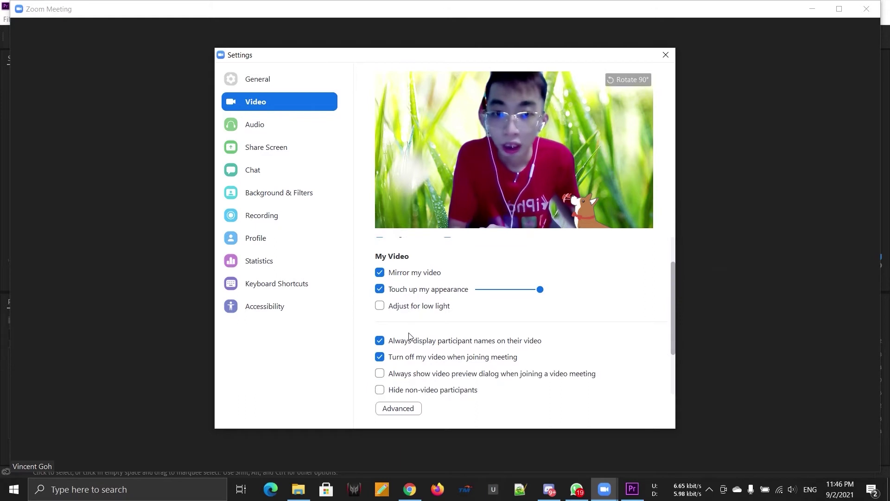
left_click(380, 307)
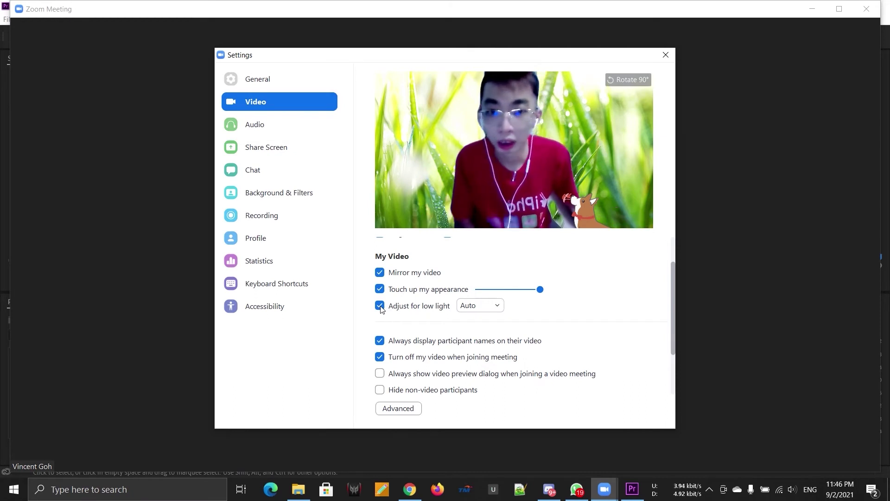
left_click(381, 307)
scroll(405, 330, "down", 3)
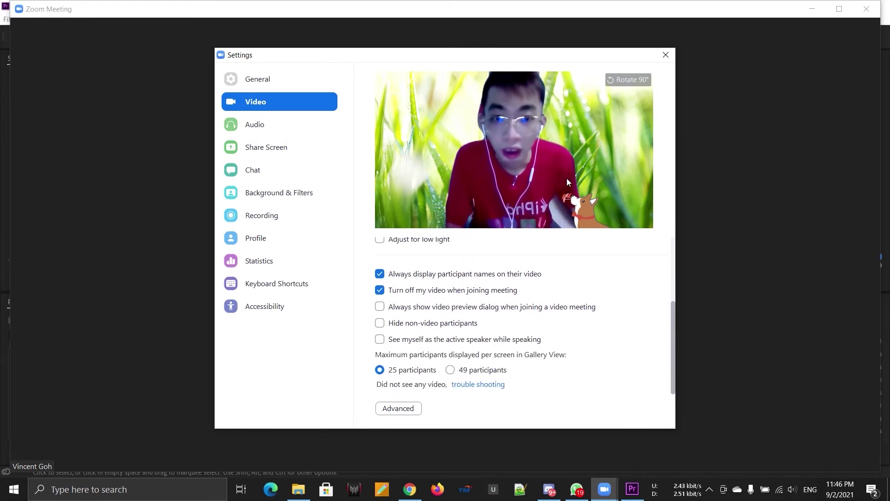
left_click(666, 54)
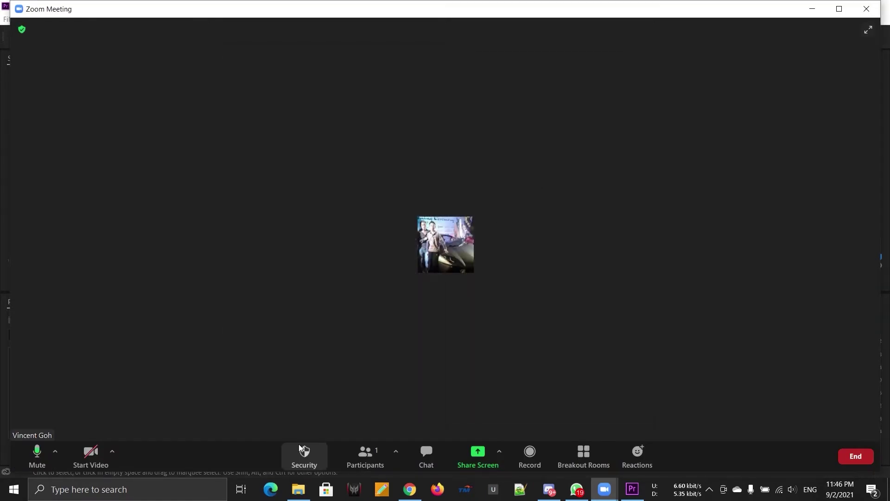
Toggle Hide Profile Pictures on and back off in Security, keeping the waiting room enabled
left_click(305, 453)
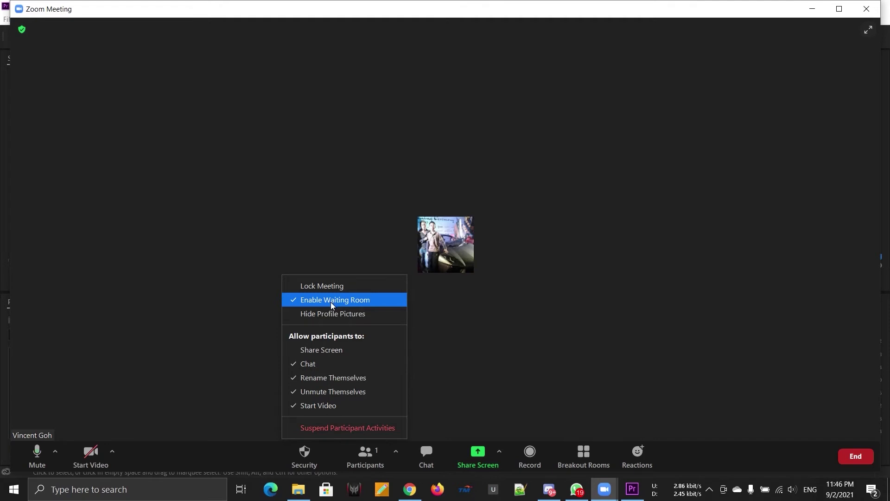
left_click(333, 314)
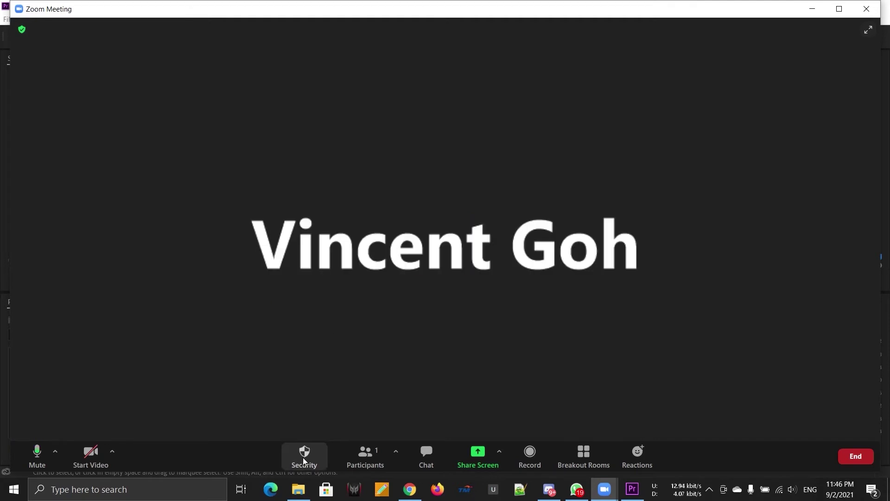
left_click(304, 456)
left_click(345, 317)
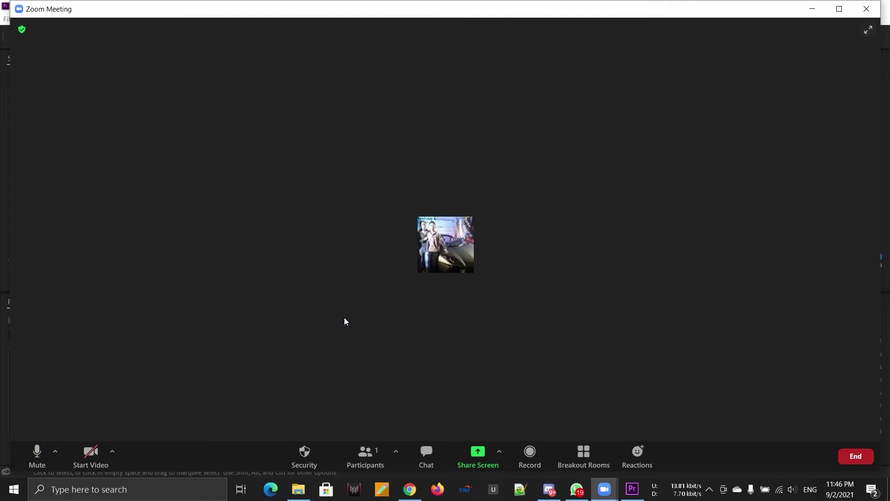
left_click(315, 448)
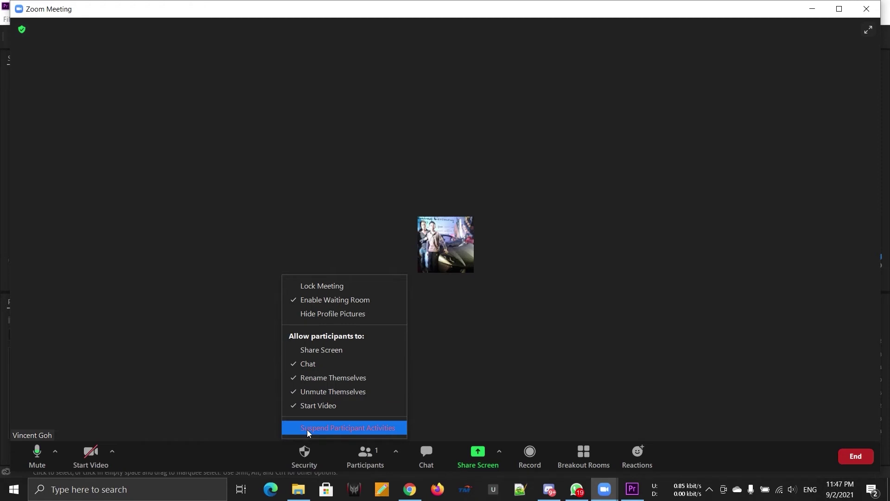
Cancel Suspend Participant Activities and show the participants list with only the host
left_click(308, 428)
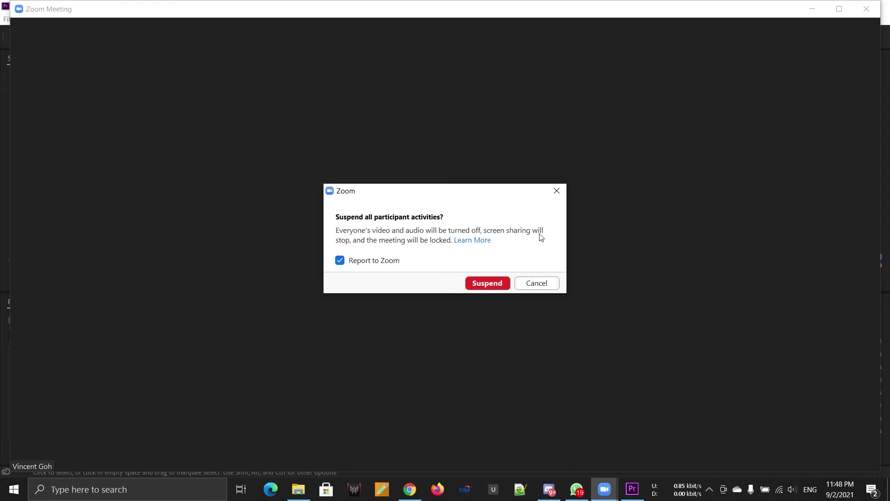
left_click(556, 191)
left_click(361, 445)
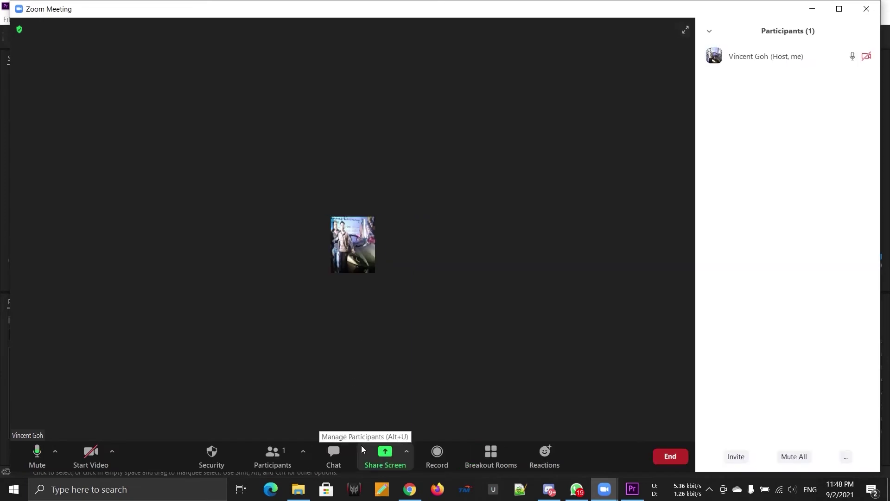
Dismiss the participants panel options and mute the microphone
left_click(709, 31)
left_click(637, 148)
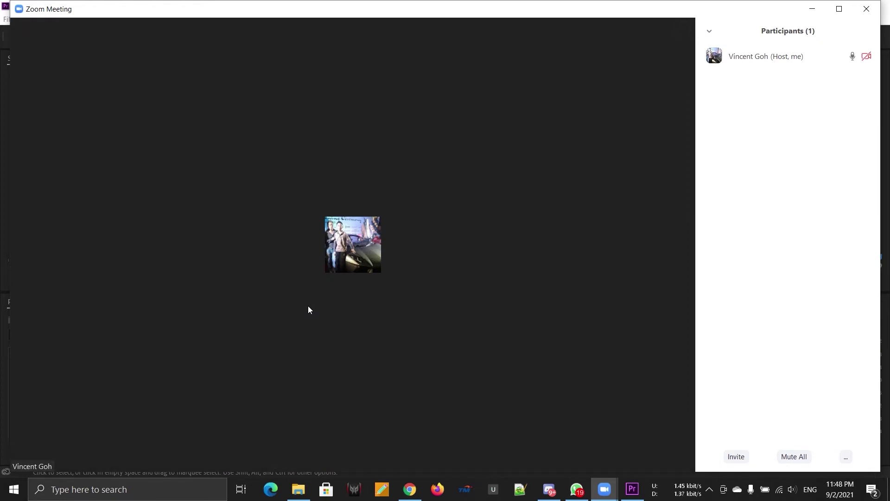
mouse_move(243, 360)
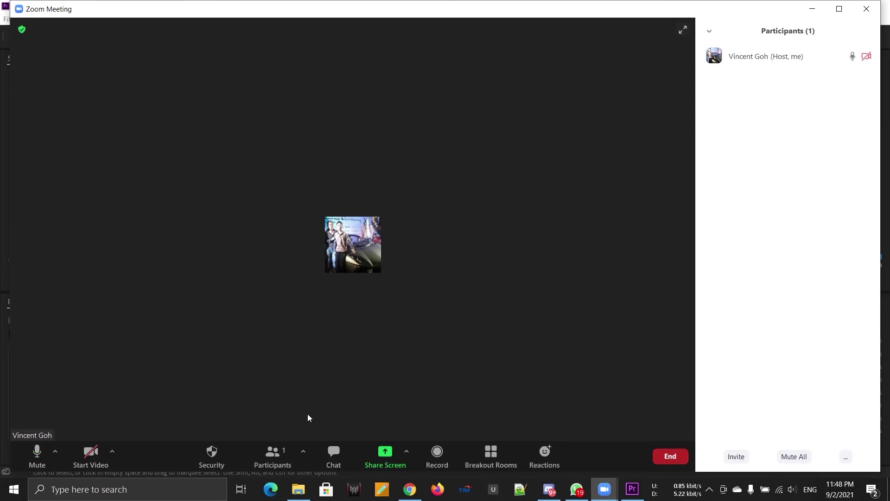
key("alt+i")
Copy the meeting invite link from the Invite window and switch to WhatsApp
key("alt+a")
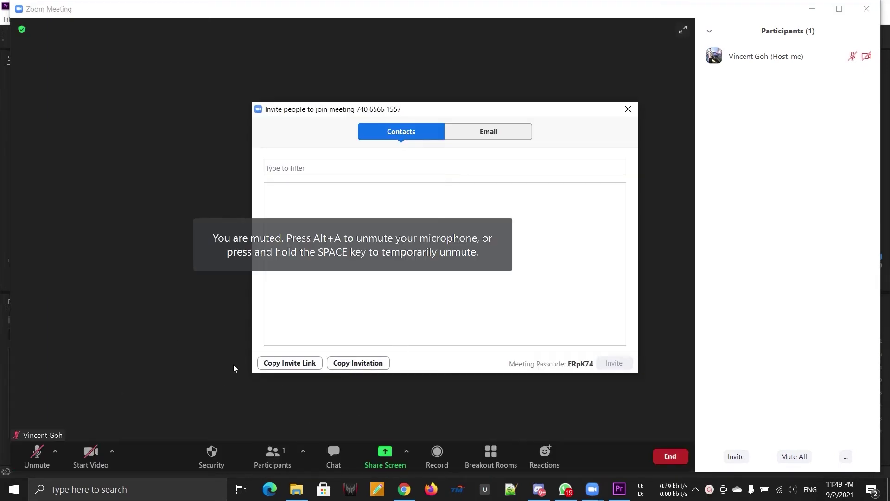
left_click(299, 361)
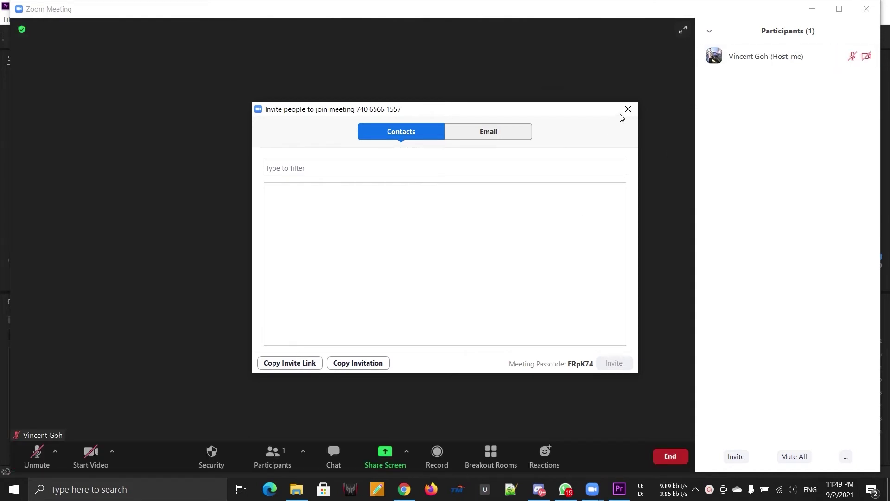
left_click(627, 110)
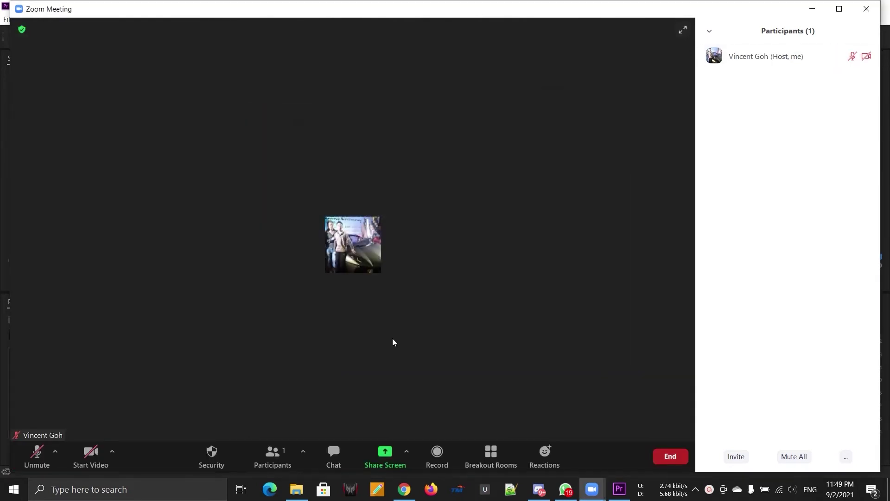
left_click(735, 456)
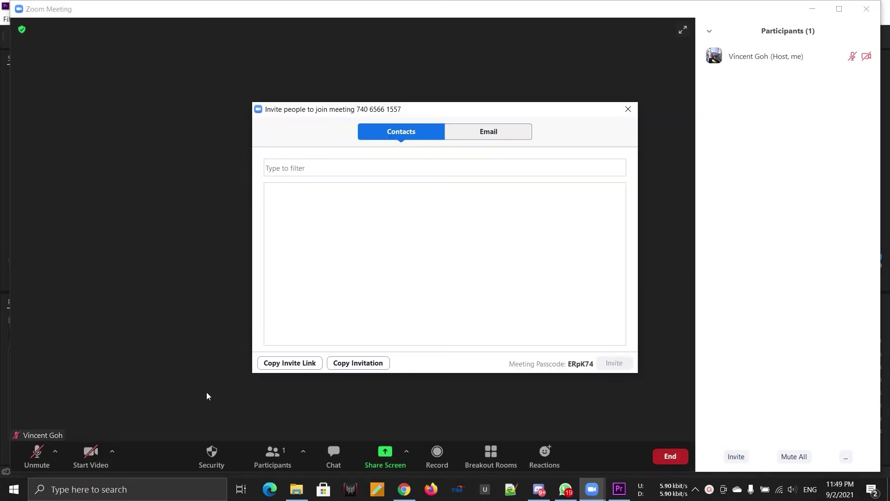
left_click(288, 368)
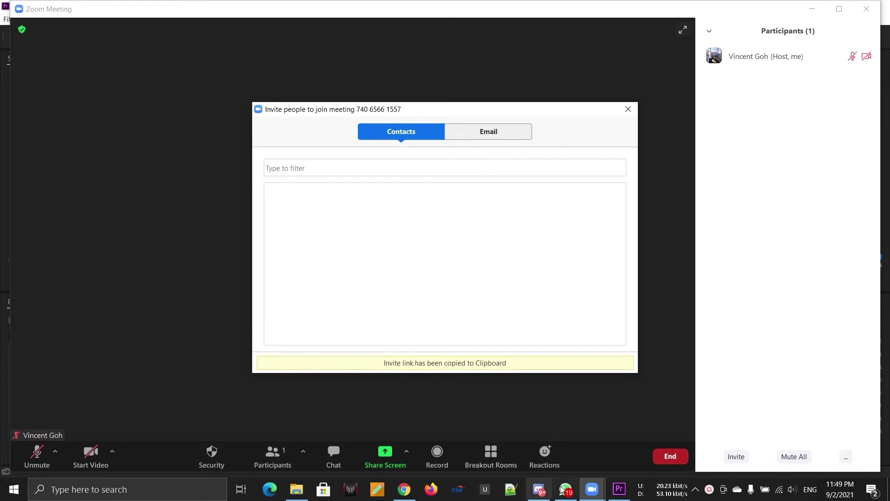
left_click(568, 492)
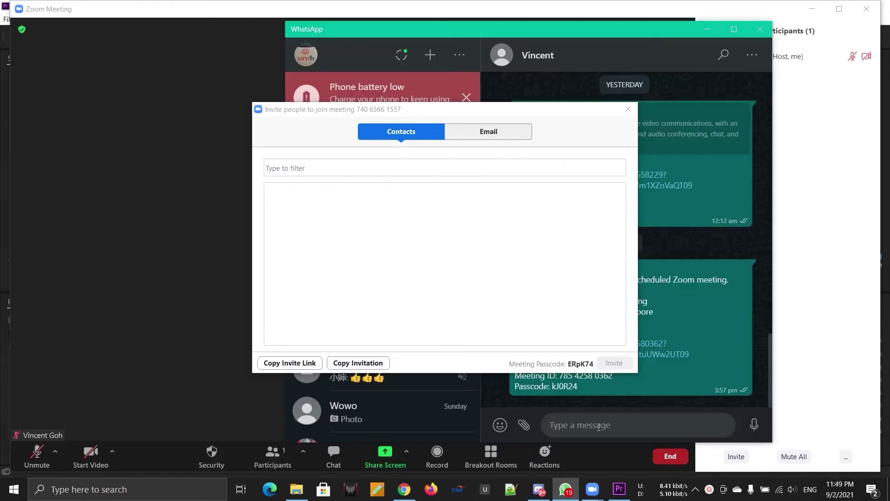
Paste and send the Zoom invite link in the WhatsApp chat, then minimize WhatsApp
key("ctrl+v")
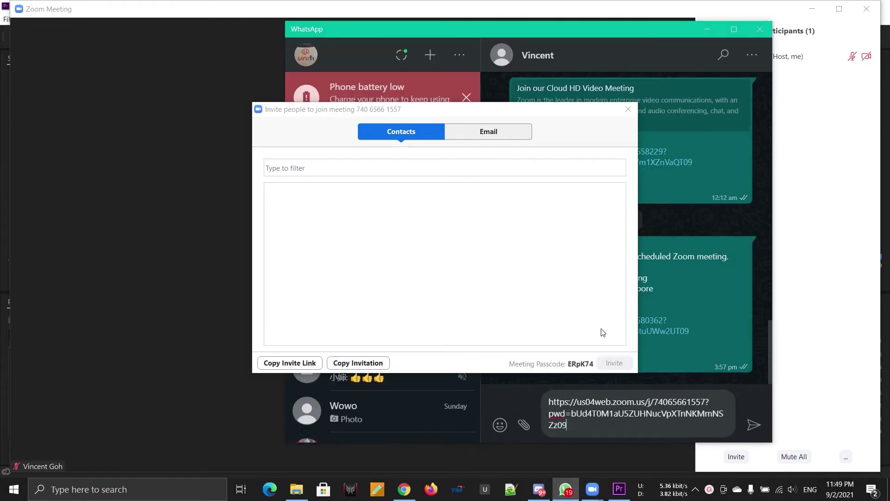
left_click_drag(582, 113, 496, 134)
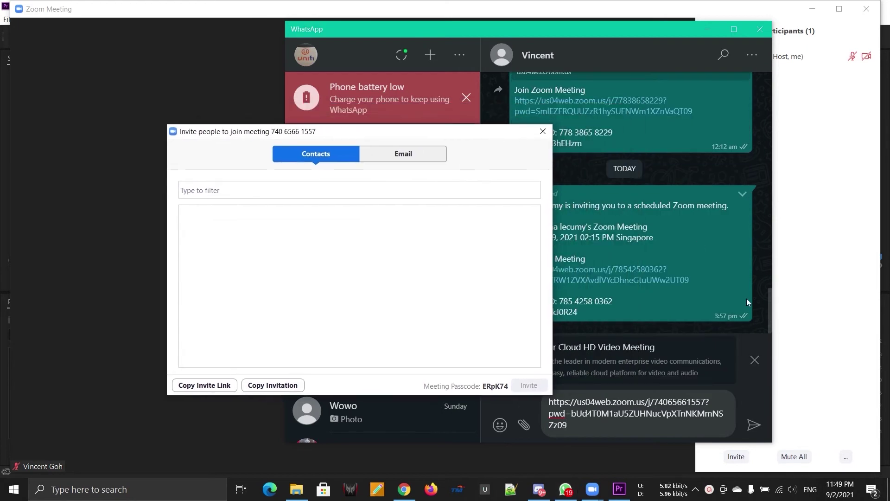
left_click(752, 427)
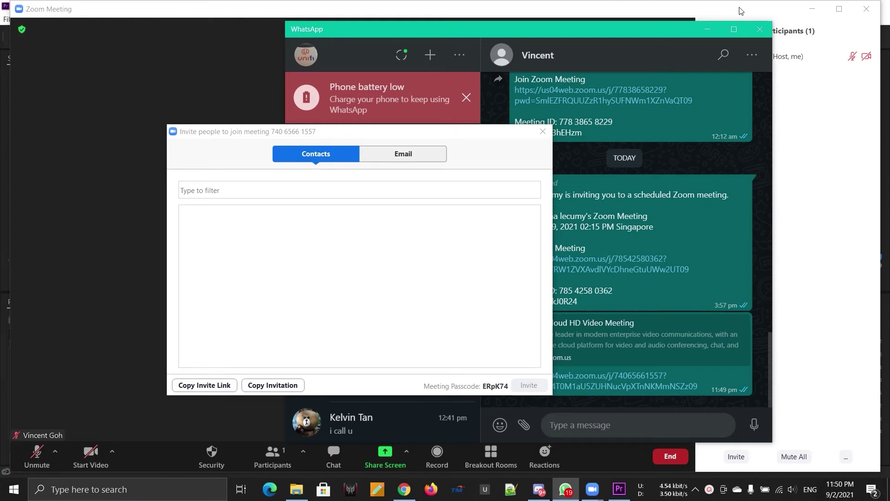
left_click(706, 30)
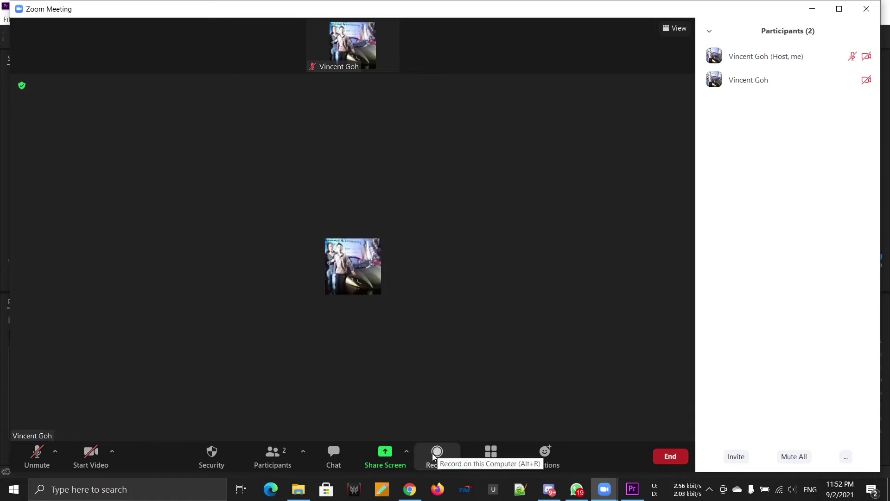
Record the meeting briefly on this computer, then stop the recording
left_click(433, 457)
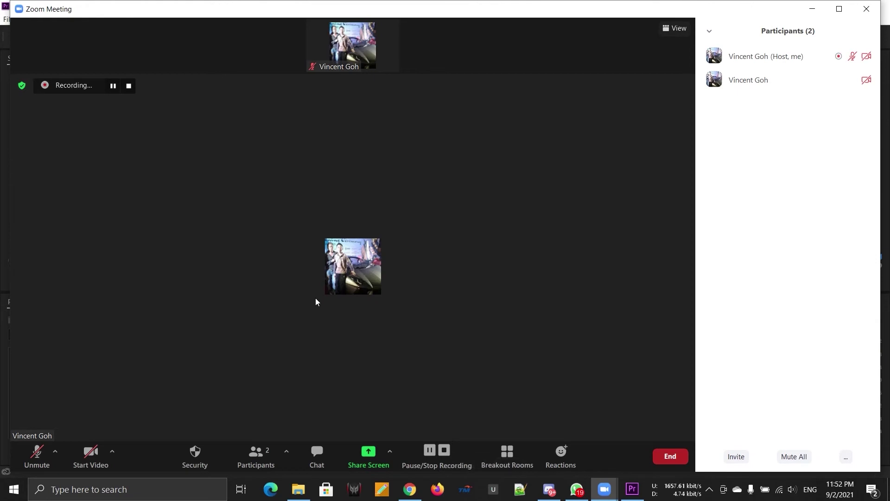
left_click(446, 453)
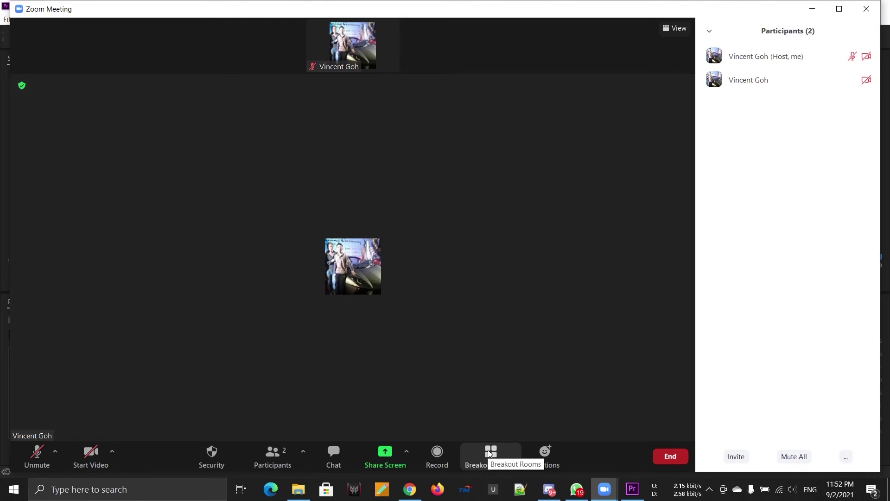
Create one automatically assigned breakout room, open it, then close all rooms
left_click(489, 453)
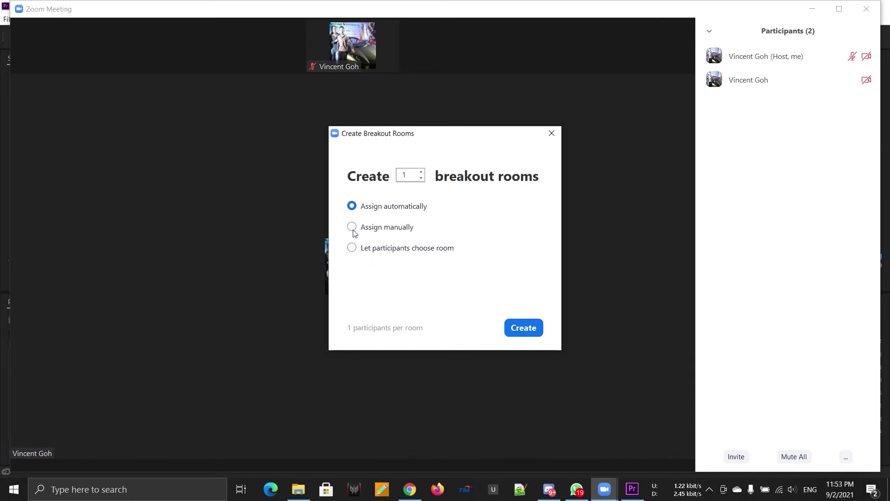
left_click(352, 227)
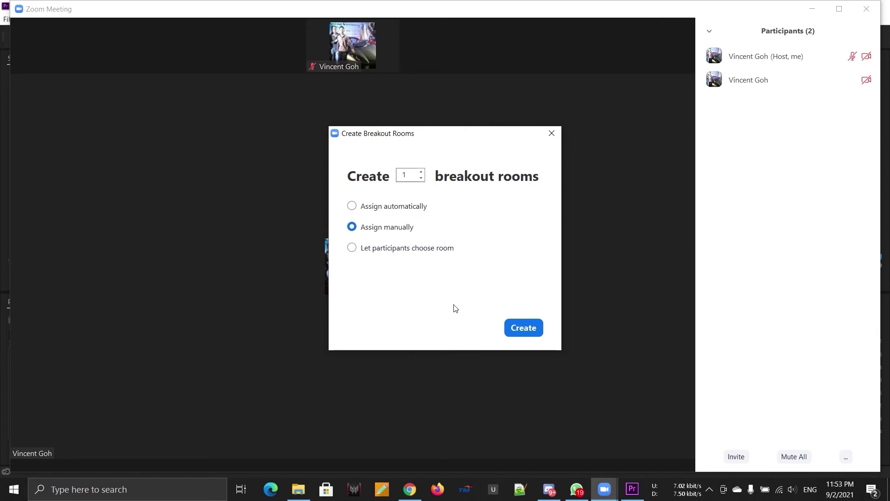
left_click(352, 208)
left_click(535, 332)
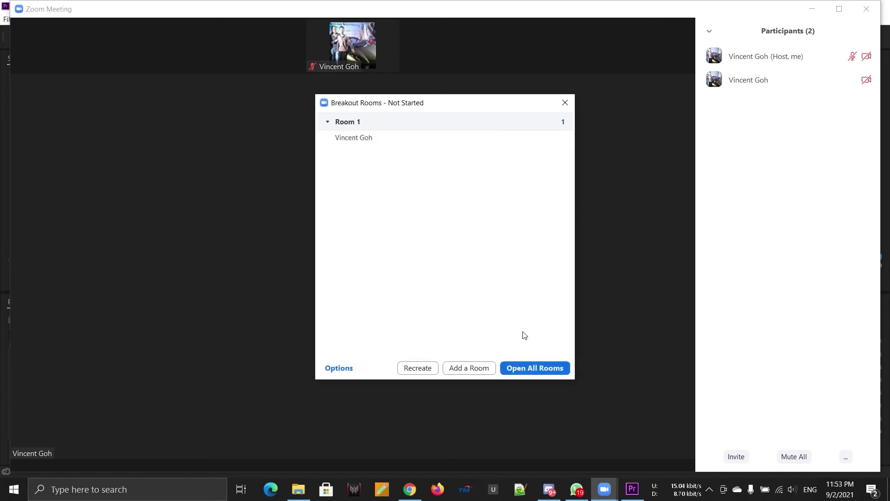
left_click(529, 368)
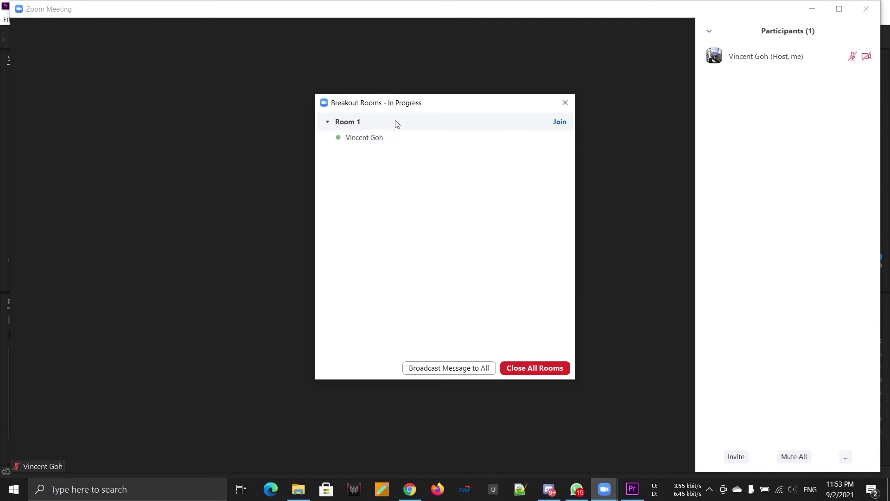
mouse_move(388, 135)
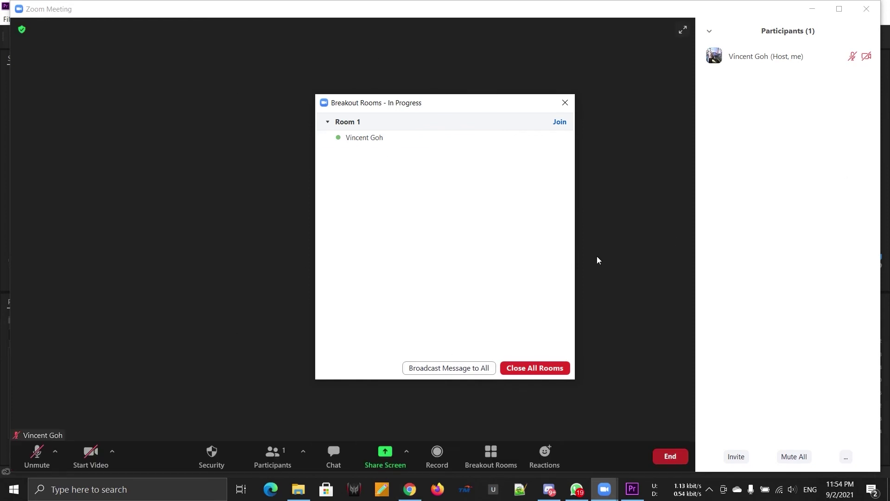
left_click(538, 367)
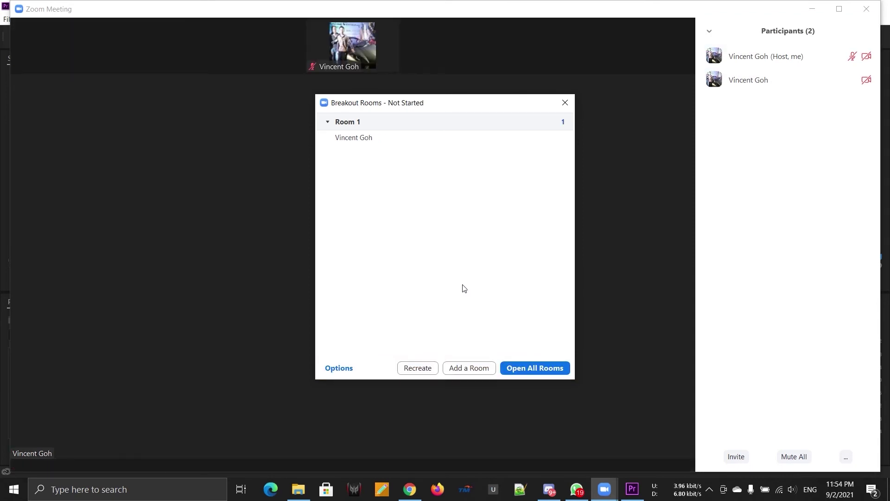
Delete breakout Room 1 from the breakout rooms window
left_click(568, 106)
left_click(492, 452)
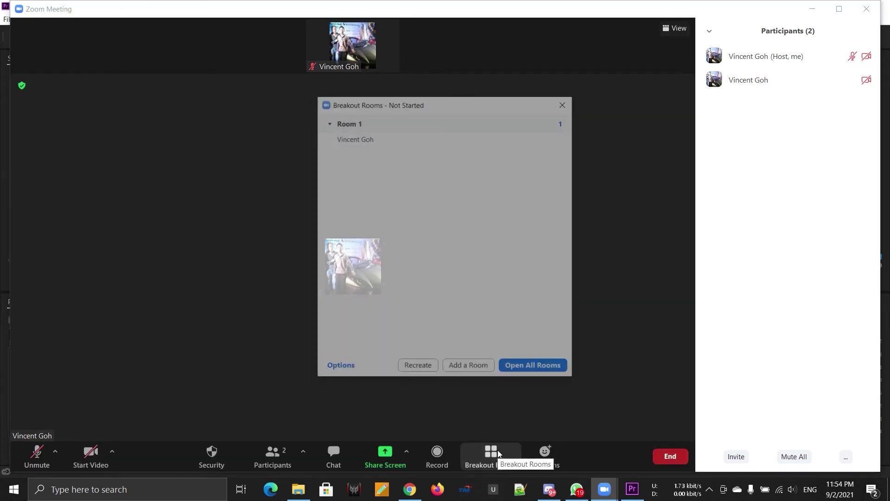
left_click(475, 122)
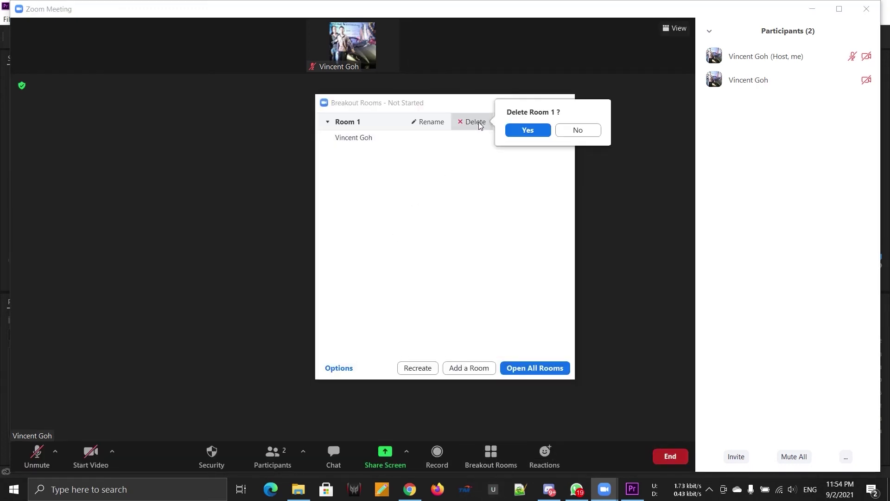
left_click(519, 130)
Recreate the breakout rooms as six rooms with manual participant assignment
left_click(435, 368)
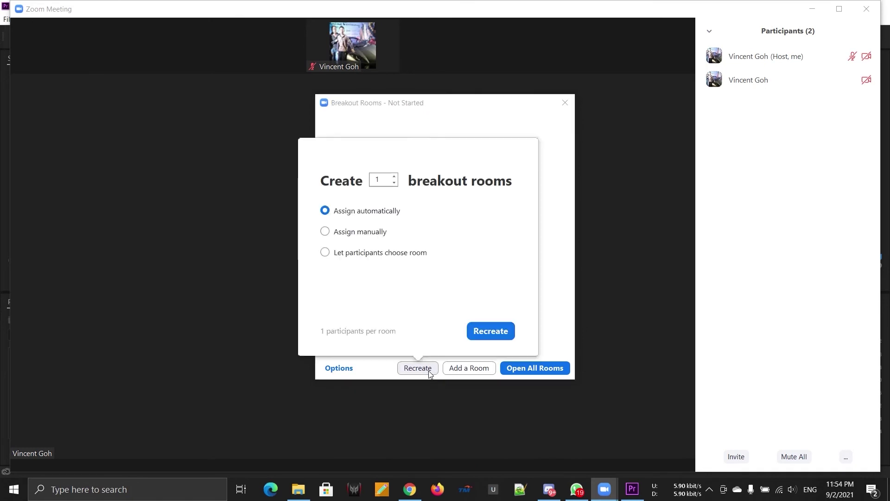
left_click(349, 232)
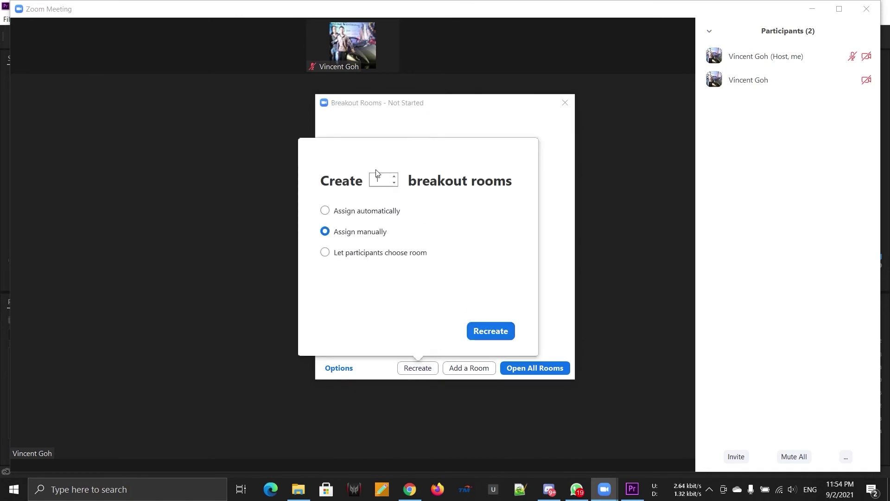
left_click(395, 177)
left_click(325, 210)
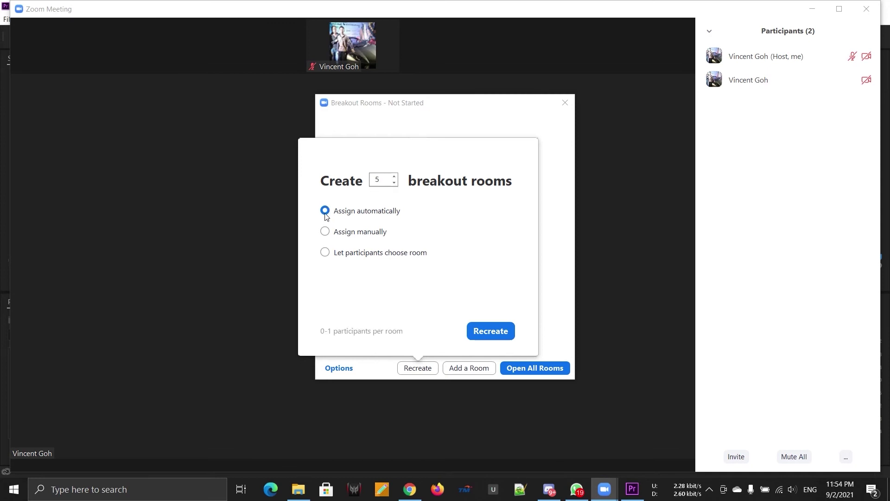
left_click(394, 182)
left_click(394, 182)
left_click(394, 177)
left_click(394, 177)
left_click(394, 176)
left_click(325, 231)
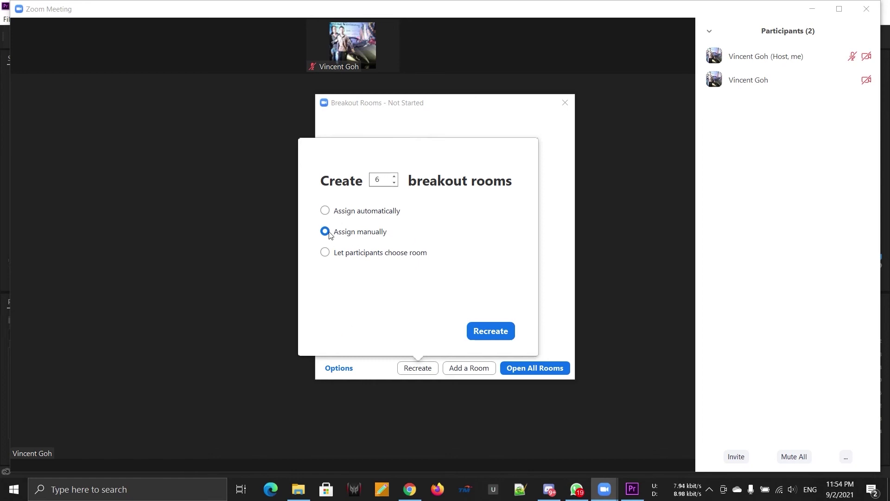
left_click(326, 211)
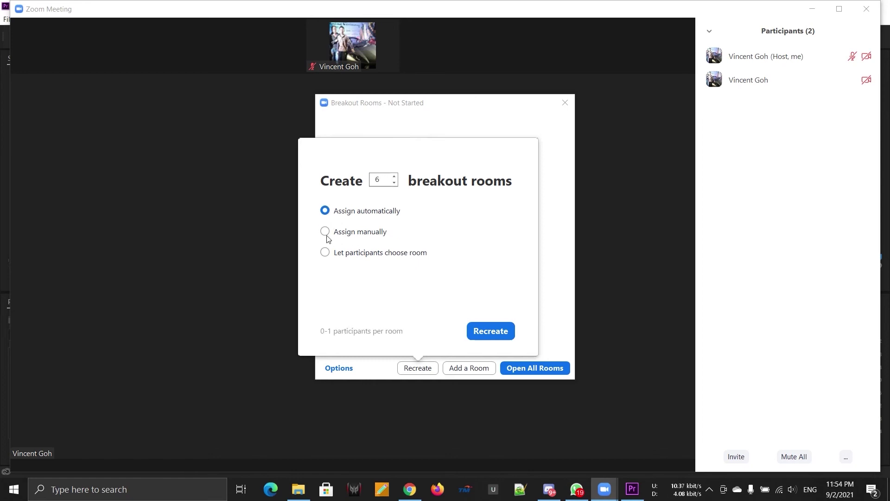
left_click(326, 233)
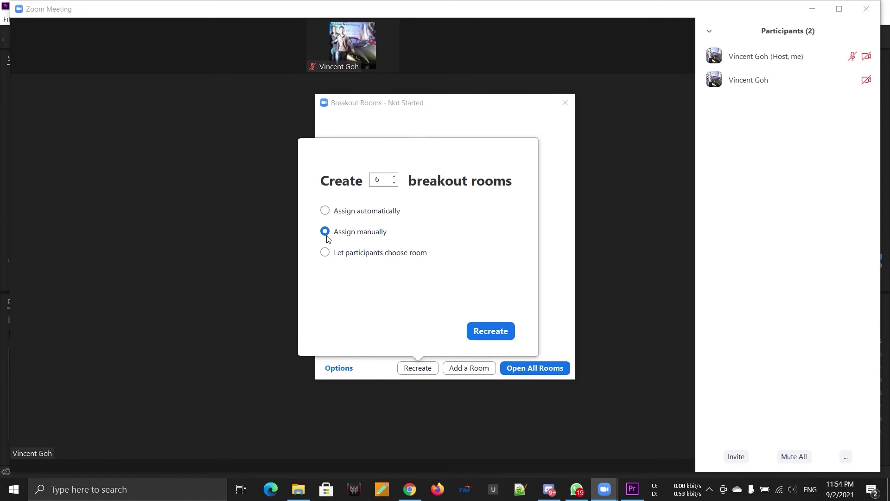
left_click(499, 330)
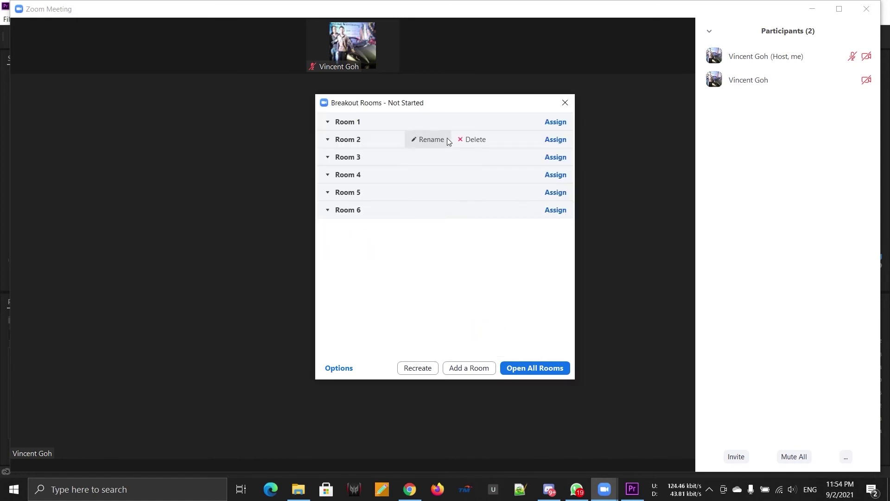
Assign the participant to Room 1 and then Room 4, undoing each assignment
left_click(555, 122)
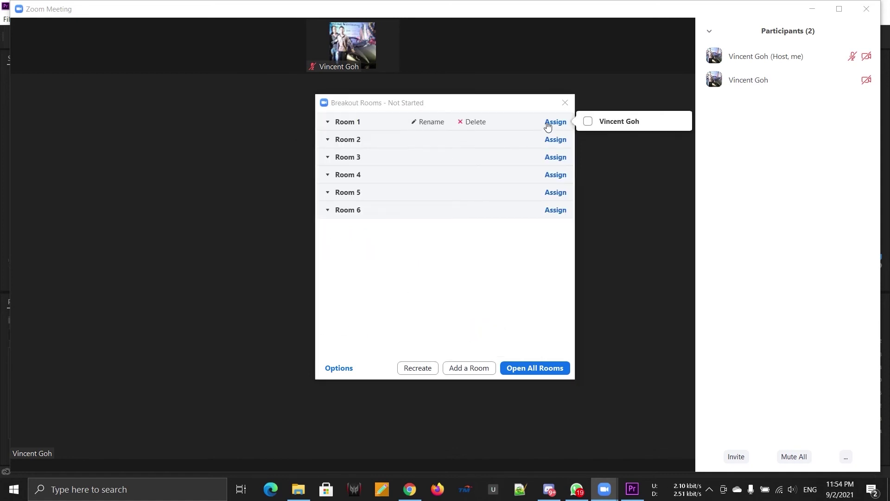
left_click(587, 122)
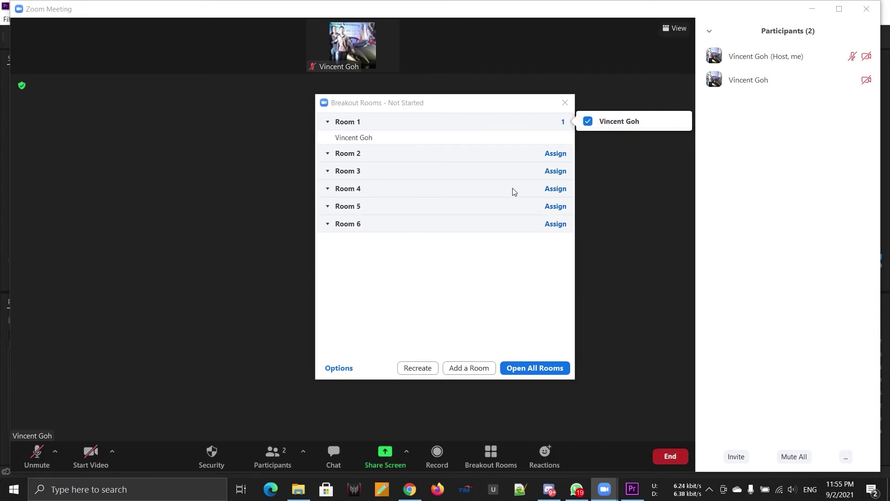
left_click(589, 123)
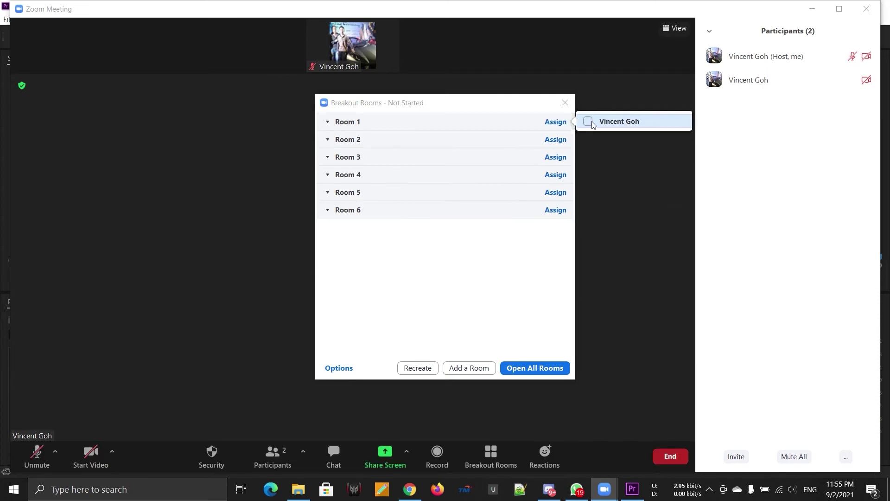
mouse_move(547, 175)
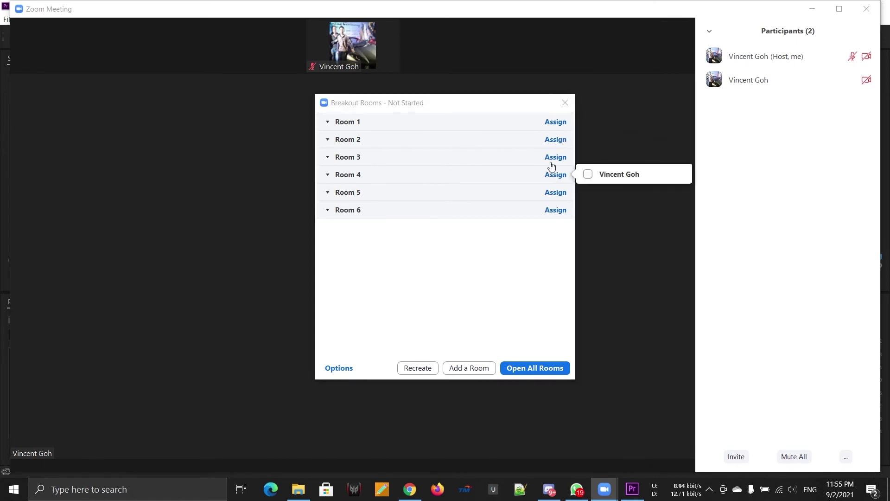
left_click(582, 177)
left_click(582, 178)
Recreate the six rooms with 'Let participants choose room' and view the breakout room options
left_click(418, 369)
left_click(380, 256)
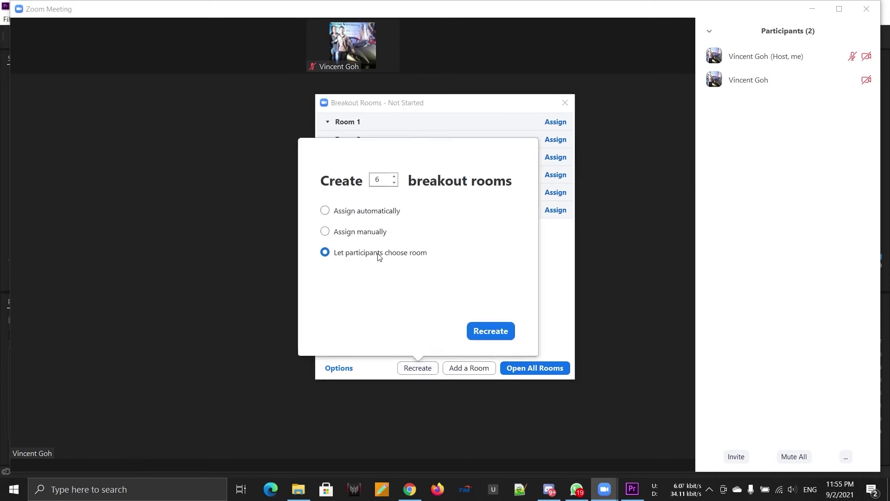
left_click(479, 332)
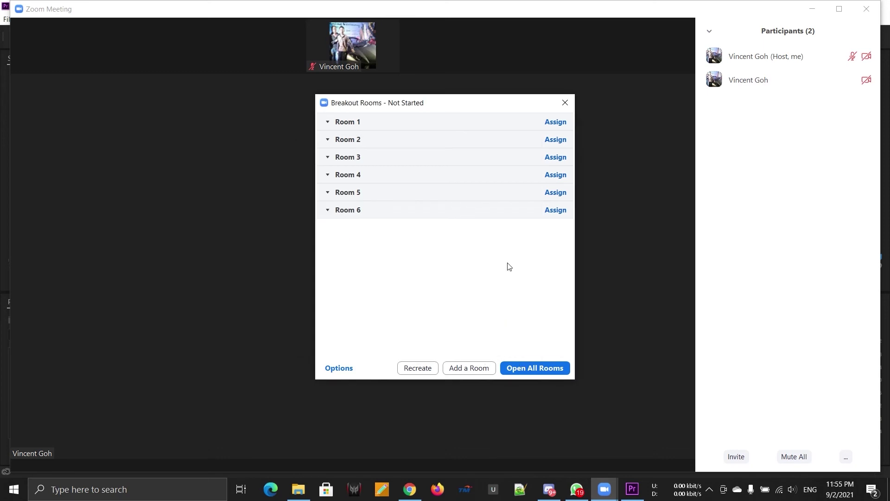
left_click(554, 211)
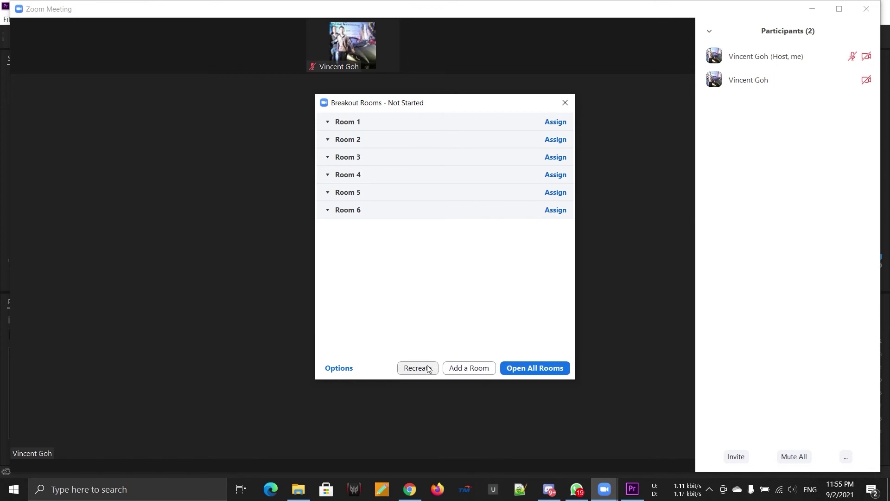
left_click(345, 368)
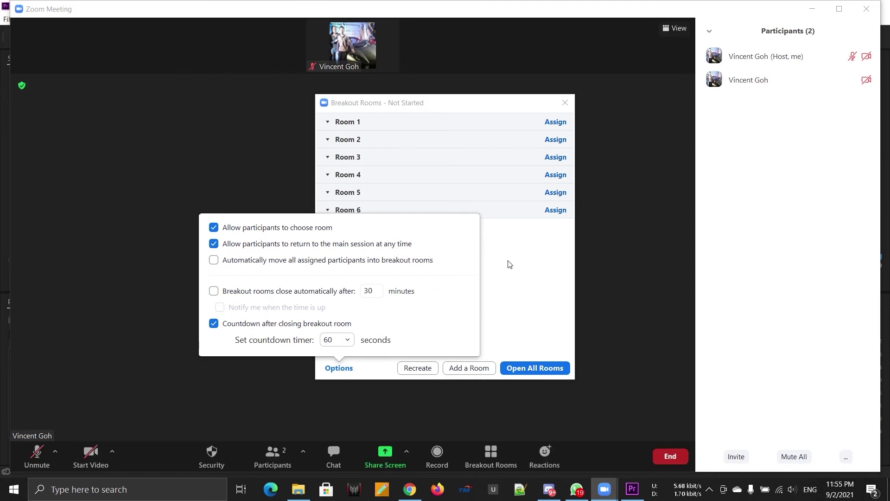
Close the breakout rooms window and send a clap reaction
left_click(497, 281)
left_click(565, 103)
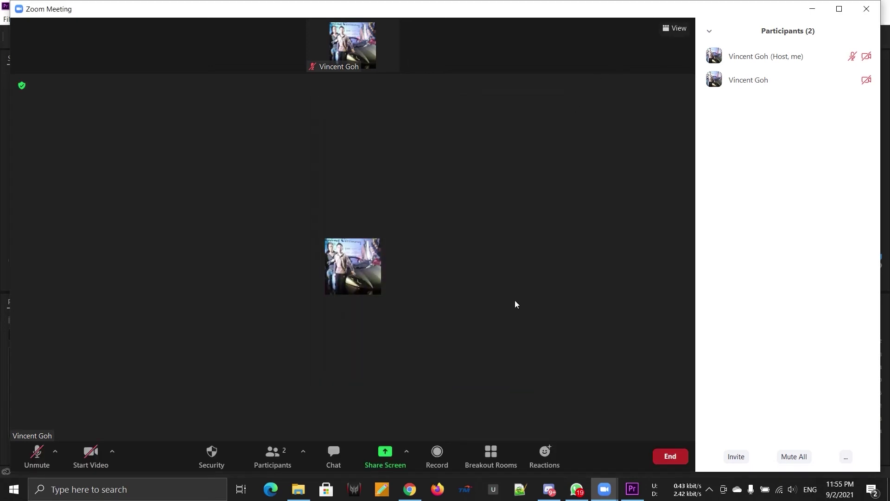
left_click(543, 449)
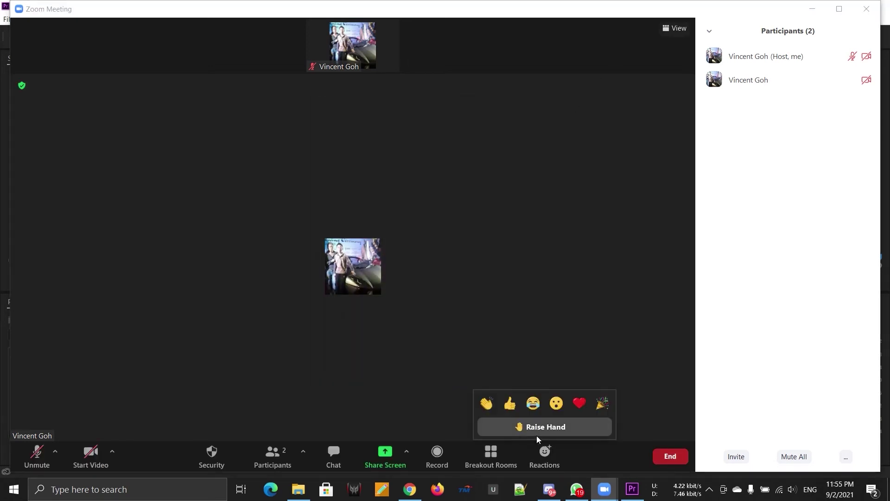
left_click(490, 405)
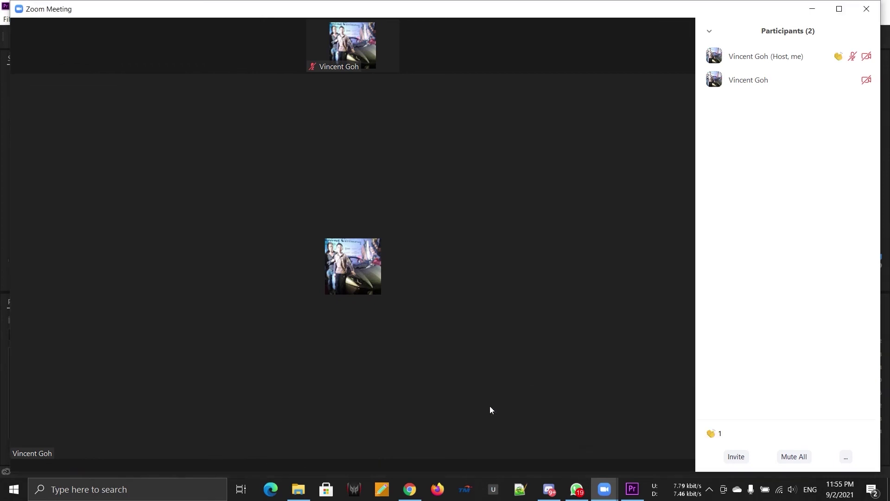
Raise a hand in the meeting and send a Tada celebration reaction
left_click(534, 455)
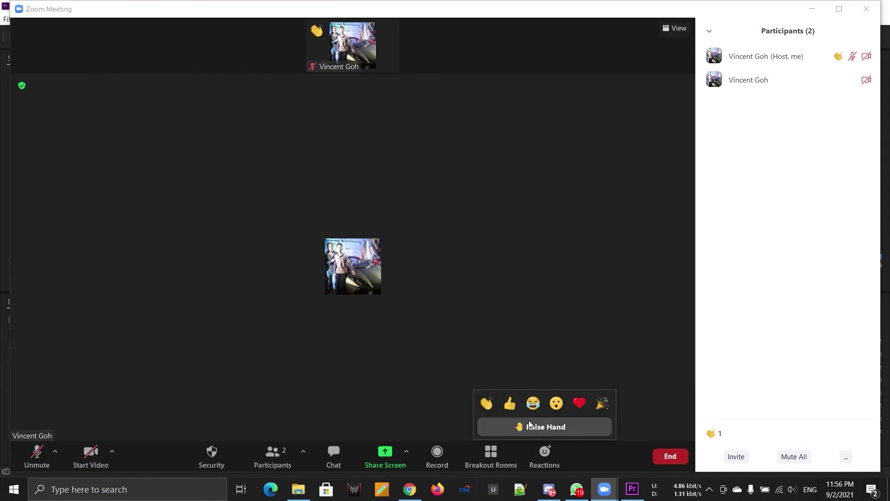
left_click(541, 425)
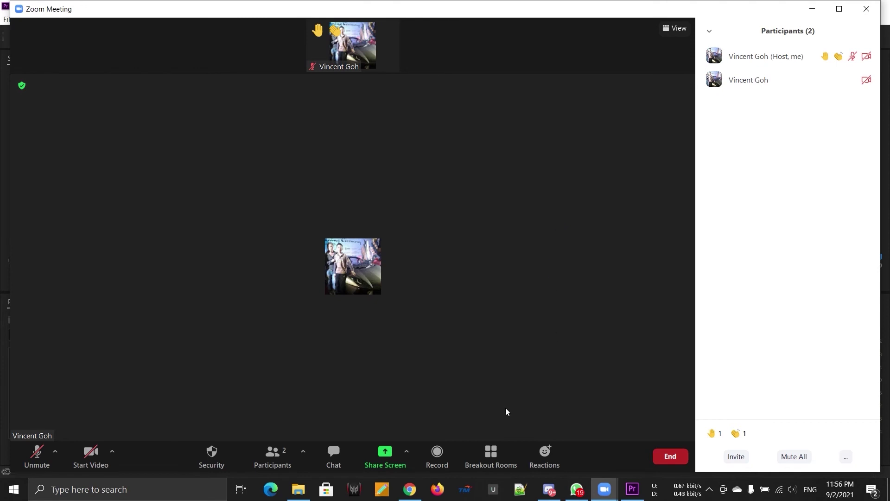
left_click(533, 451)
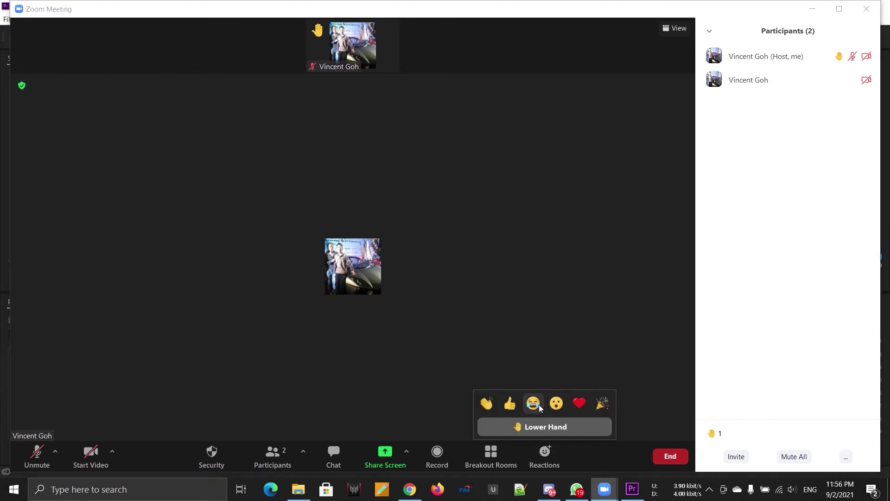
left_click(603, 403)
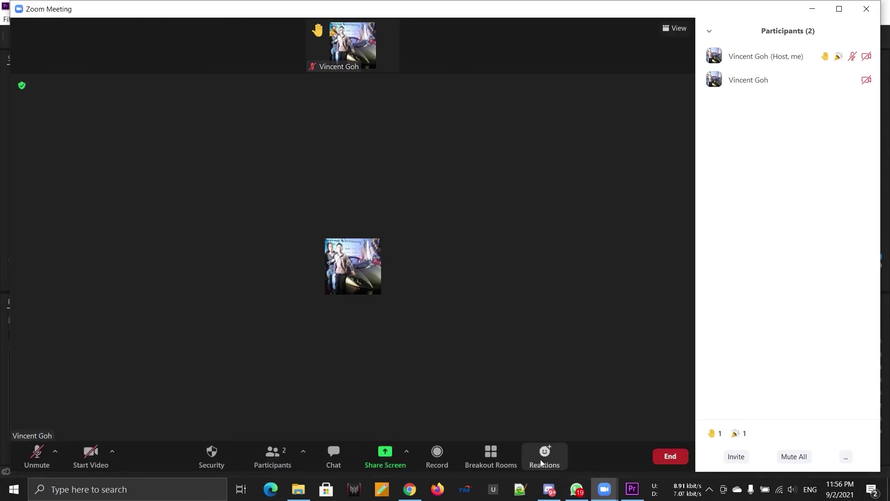
left_click(540, 458)
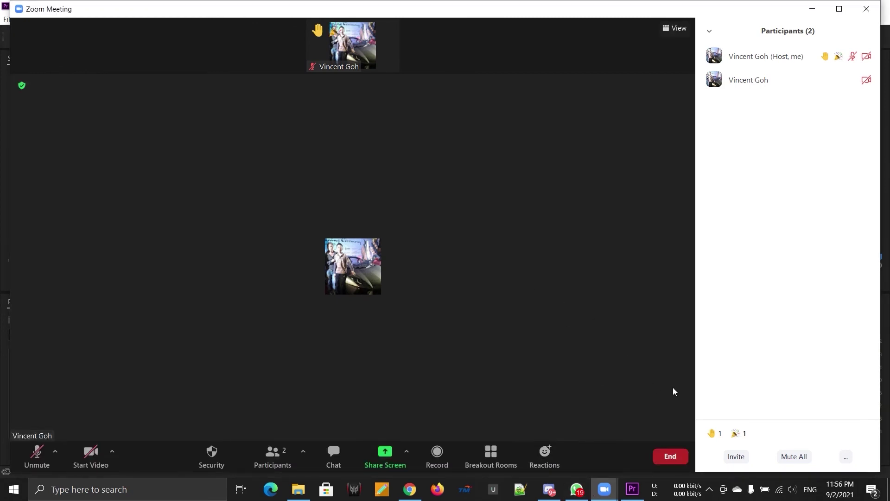
Lower all raised hands from the Participants options menu
left_click(845, 457)
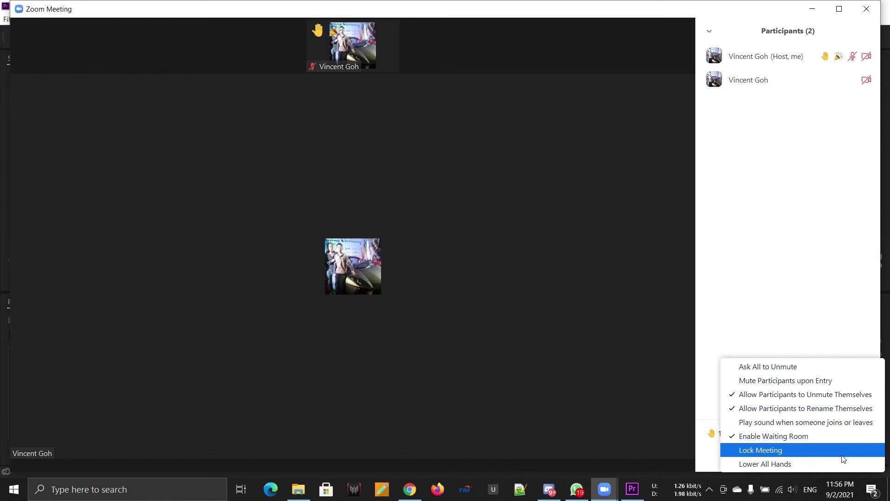
left_click(760, 464)
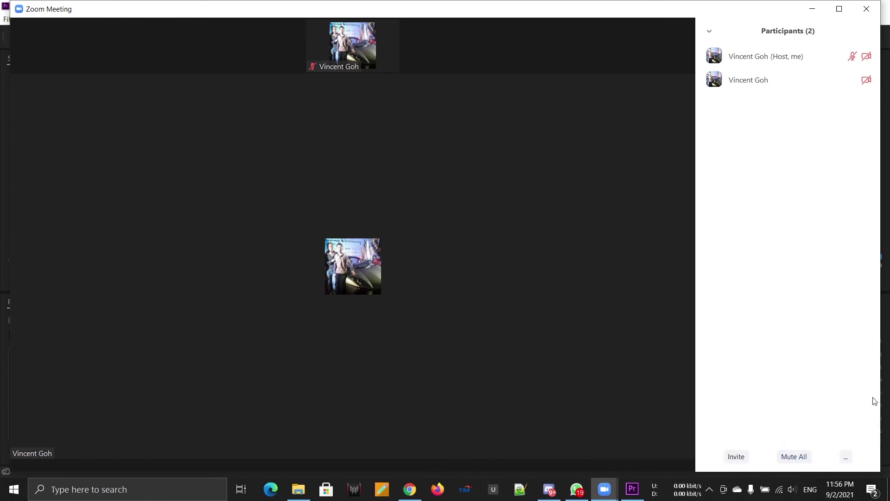
left_click(845, 457)
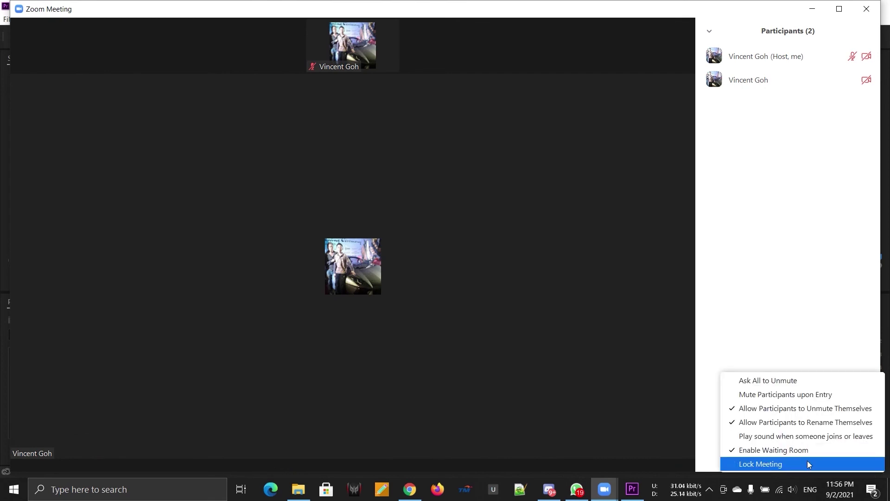
left_click(605, 323)
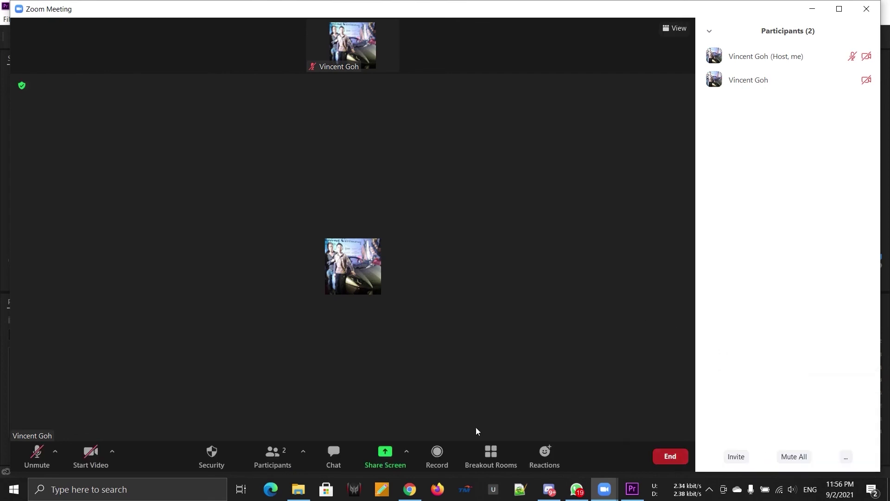
left_click(675, 29)
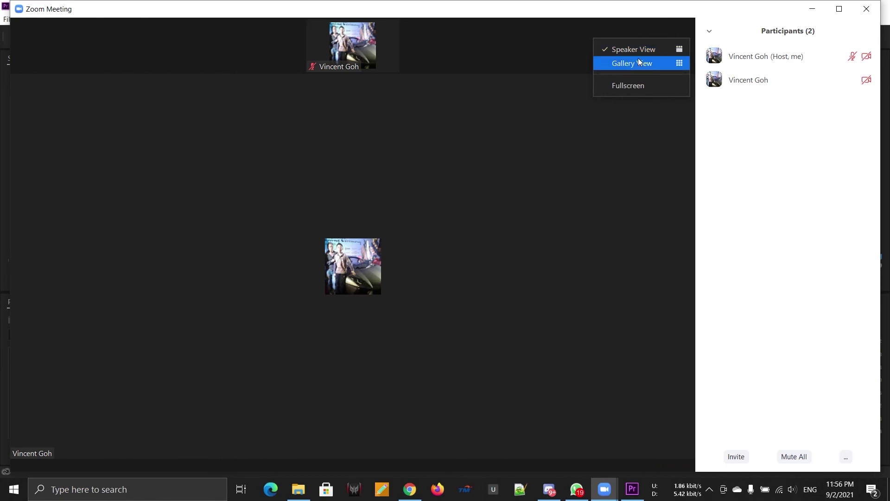
Switch the meeting to Gallery View, then Fullscreen, then back to Speaker View
left_click(638, 62)
left_click(675, 28)
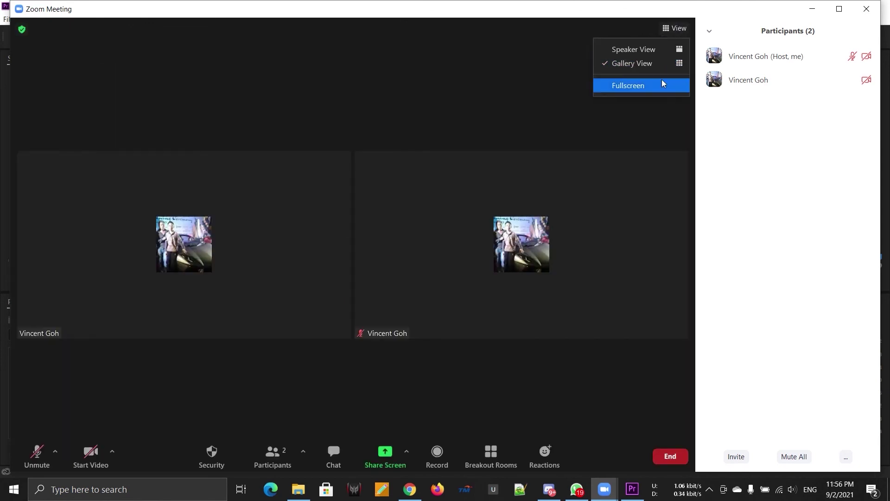
left_click(662, 82)
left_click(869, 10)
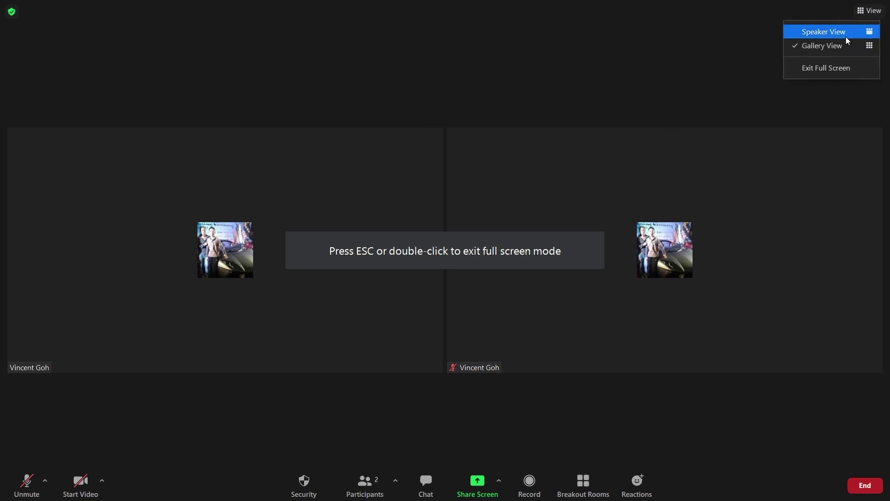
left_click(847, 37)
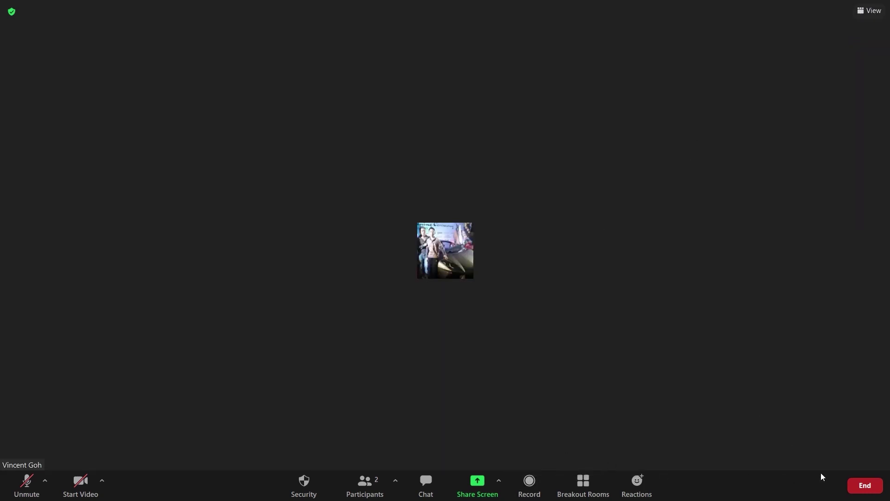
End the meeting for all and maximise the opened recording folder window
left_click(863, 485)
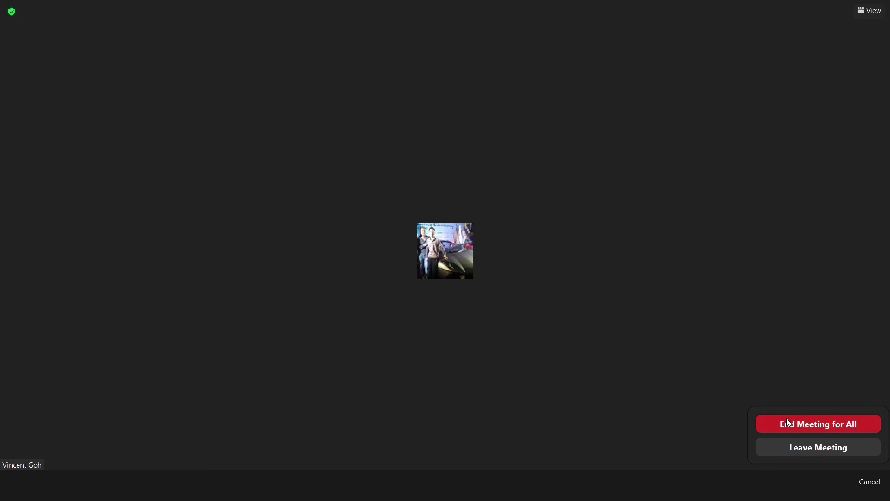
left_click(786, 418)
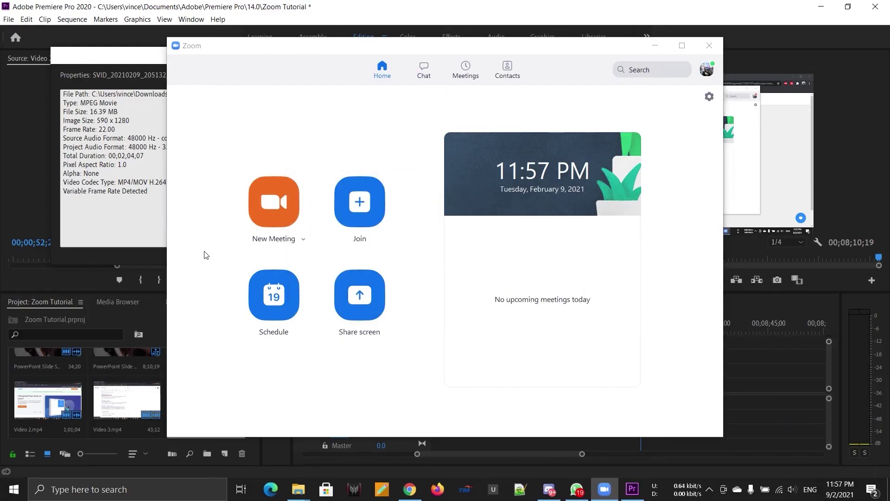
left_click_drag(340, 82, 340, 3)
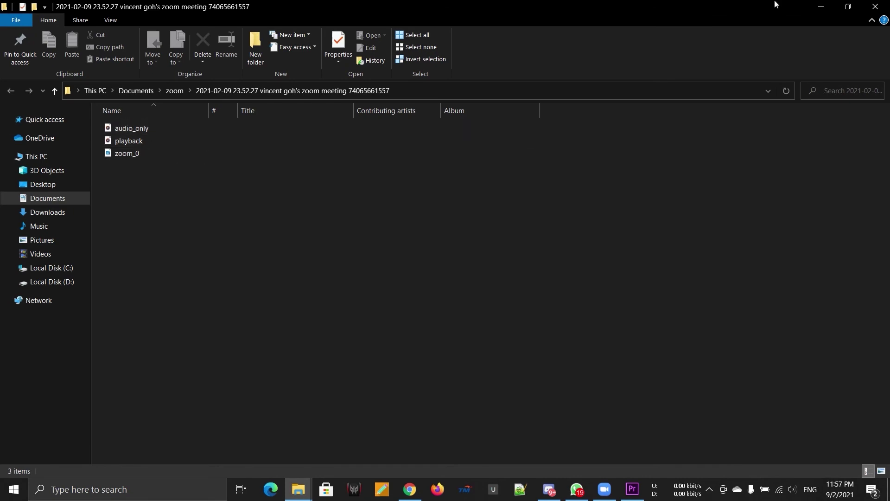
Close the recording folder with audio_only, playback and zoom_0 files in File Explorer
left_click(877, 5)
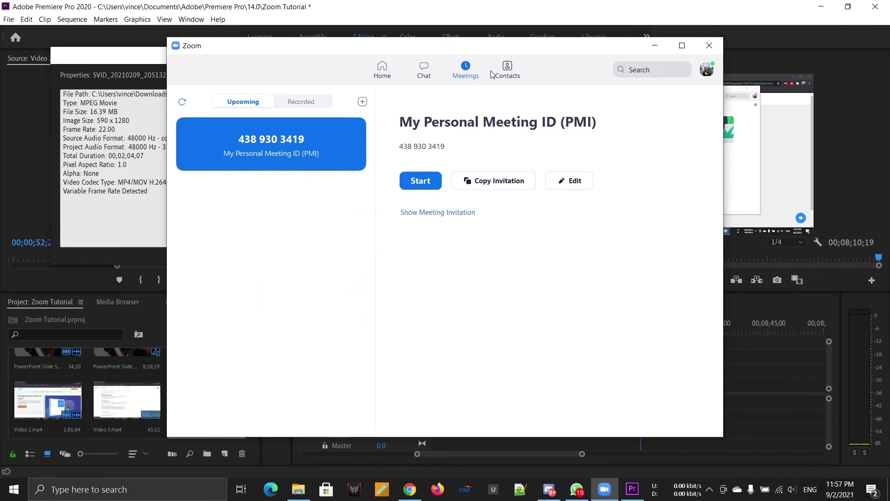
Expand the Starred, External, Apps and Cloud Contacts groups, then glance at Channels
left_click(507, 68)
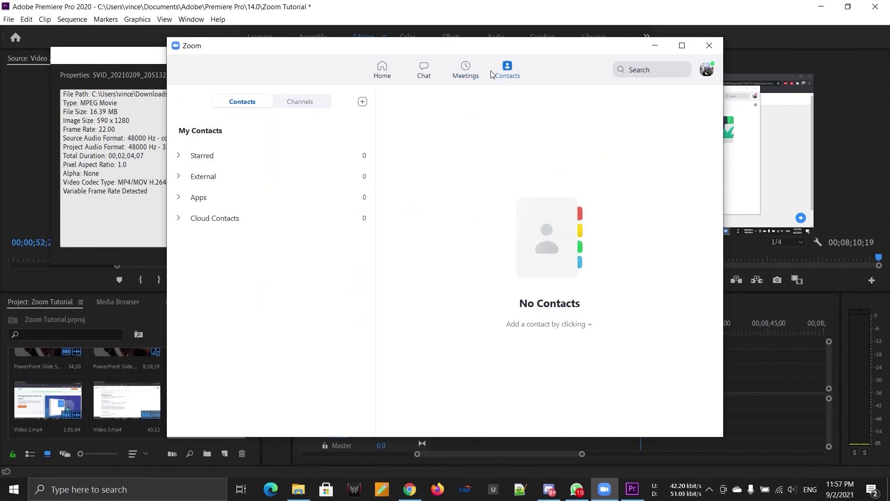
left_click(257, 153)
left_click(242, 198)
left_click(254, 221)
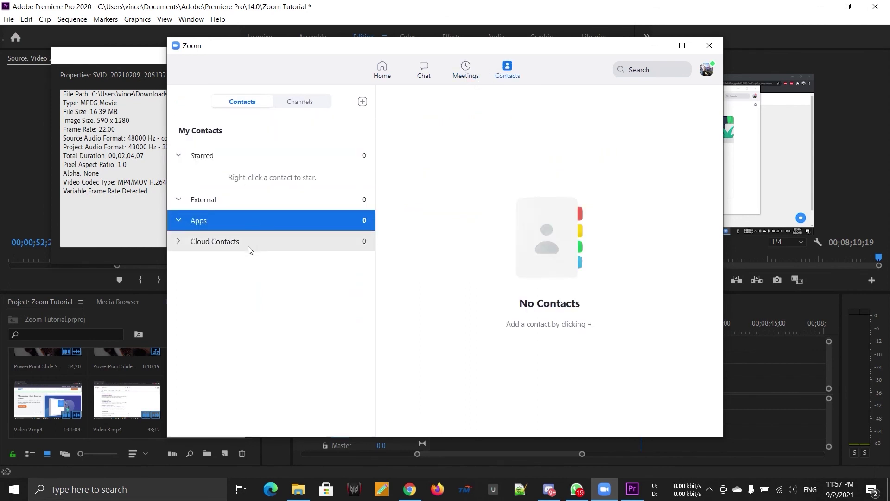
left_click(249, 242)
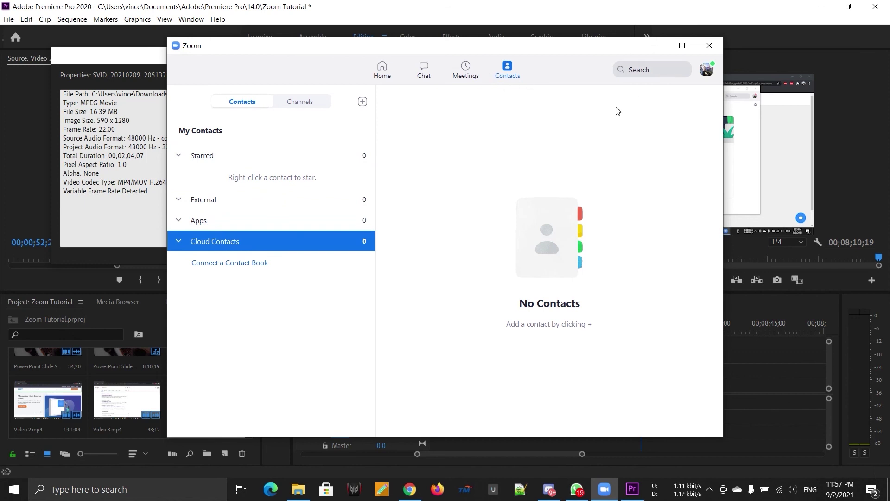
left_click(302, 103)
left_click(247, 104)
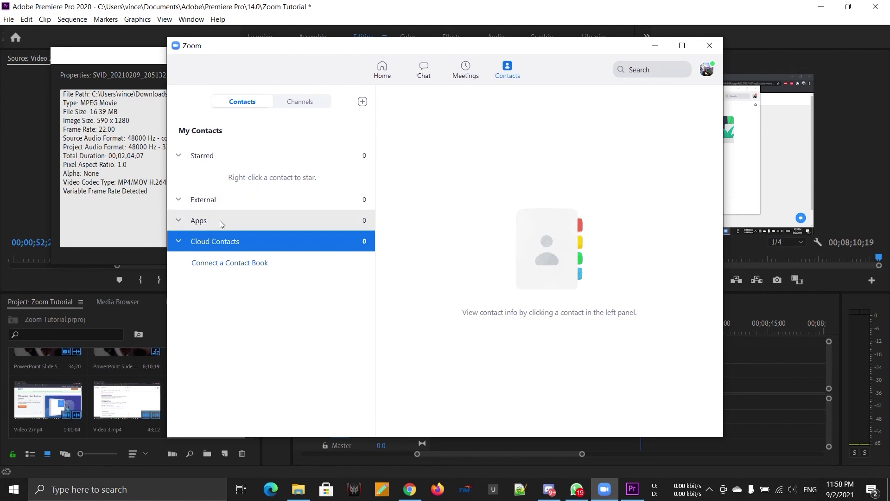
Review the Recorded meetings list, then return to Upcoming meetings
left_click(456, 70)
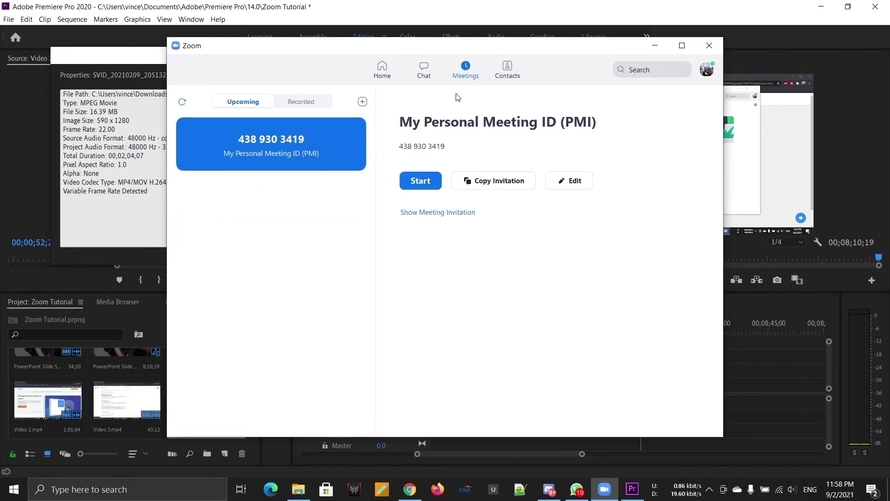
left_click(308, 103)
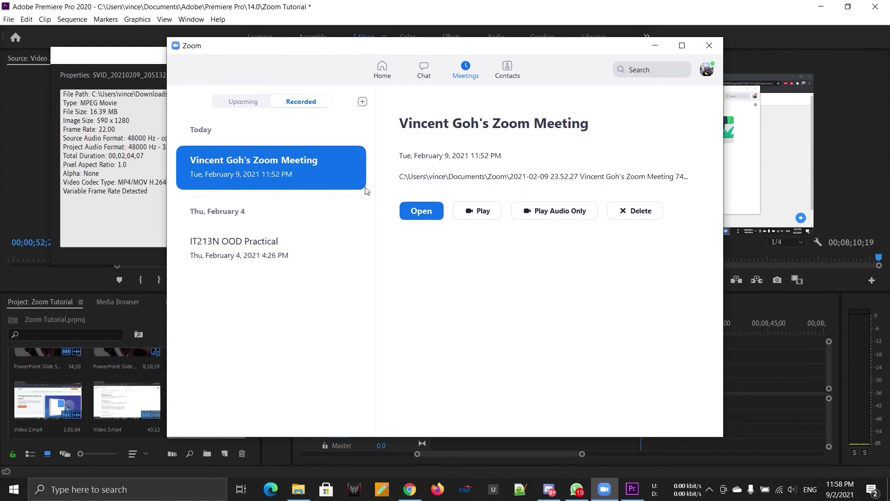
left_click(232, 102)
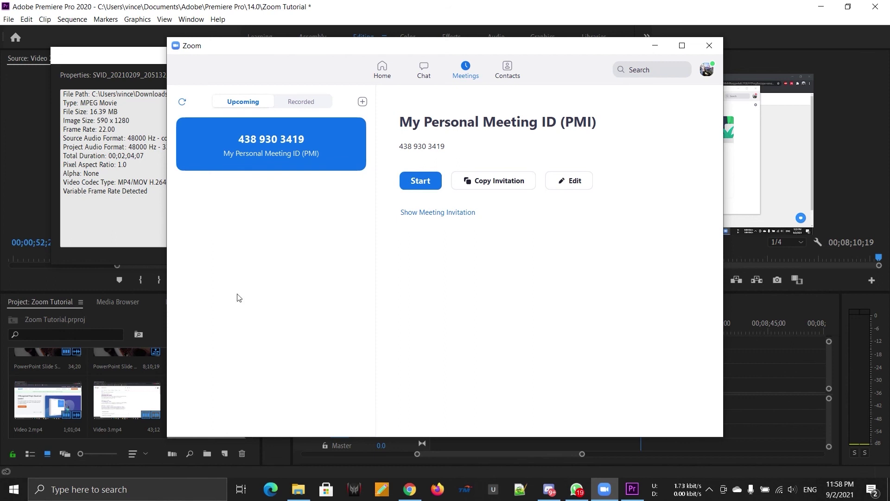
Browse Starred, Contact Requests and All Files in Chat, ending in your own chat space
left_click(423, 71)
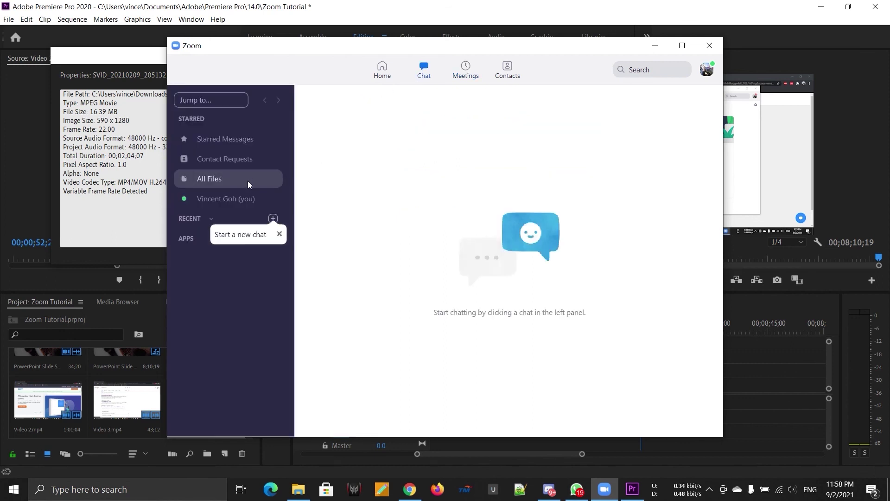
left_click(206, 140)
left_click(215, 159)
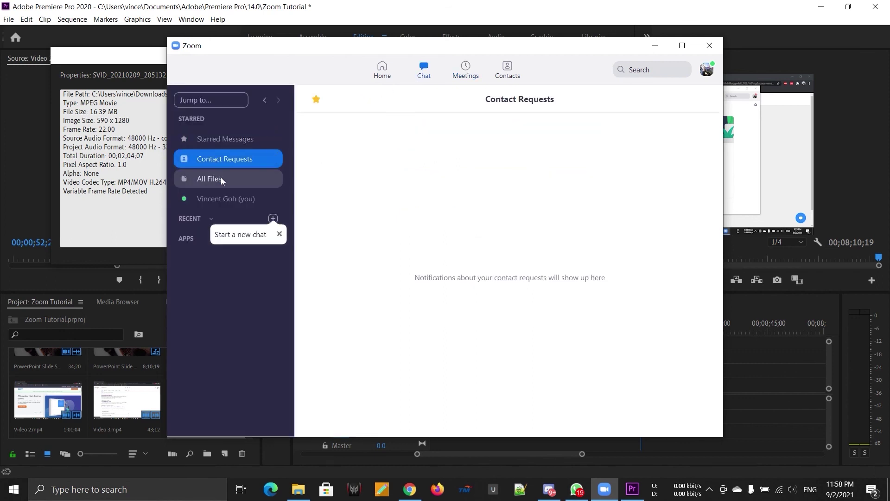
left_click(221, 179)
left_click(229, 202)
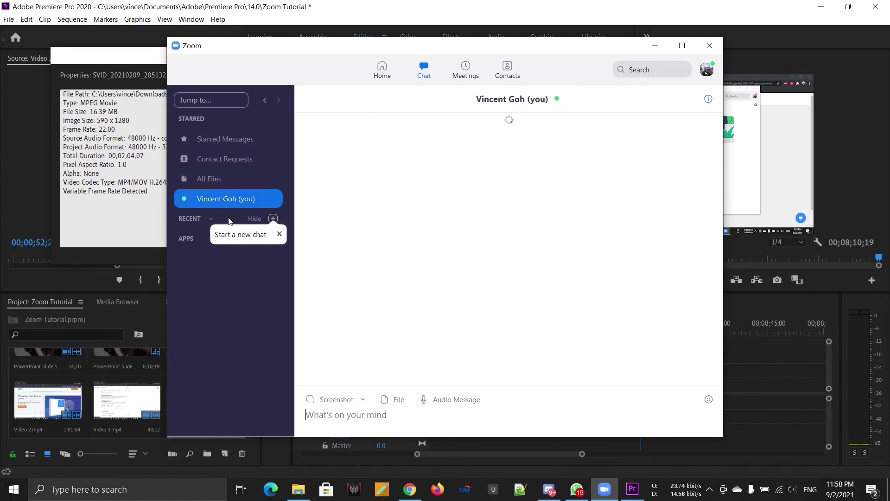